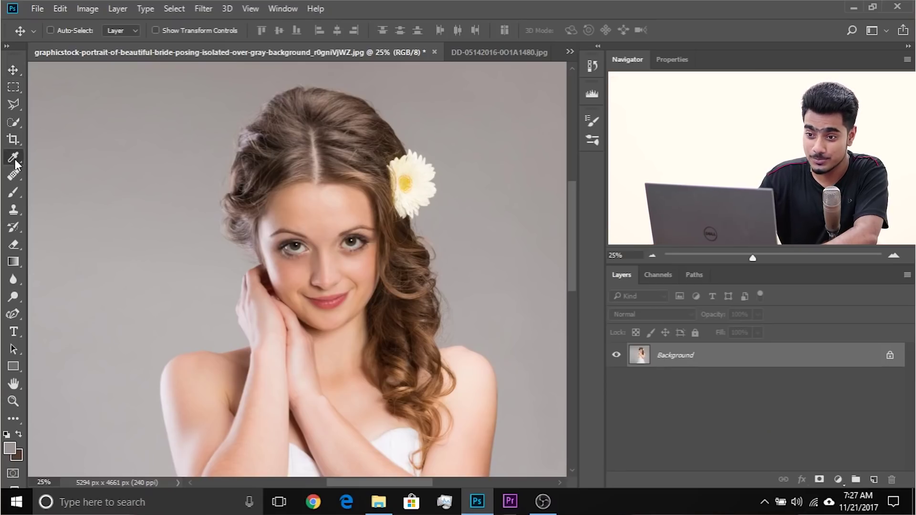
- Activate the Eyedropper tool and check its sample size options, keeping Point Sample
left_click(15, 160)
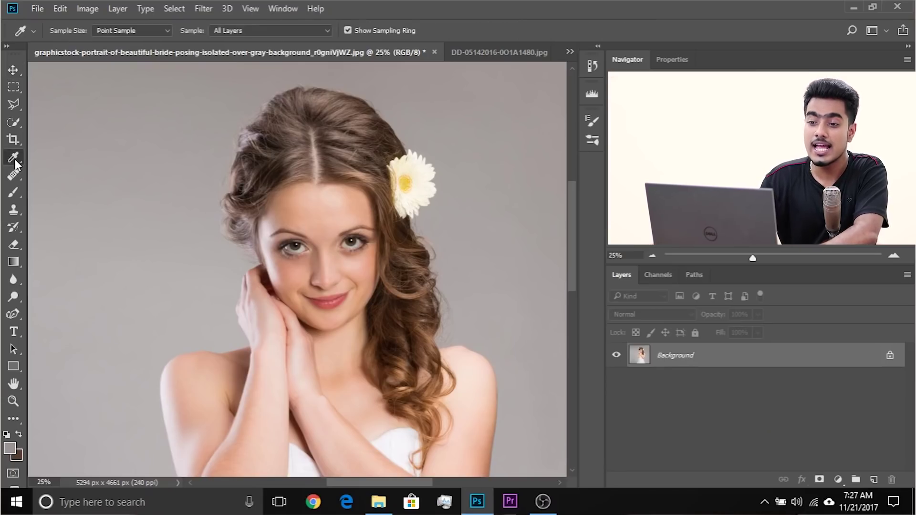
left_click(125, 32)
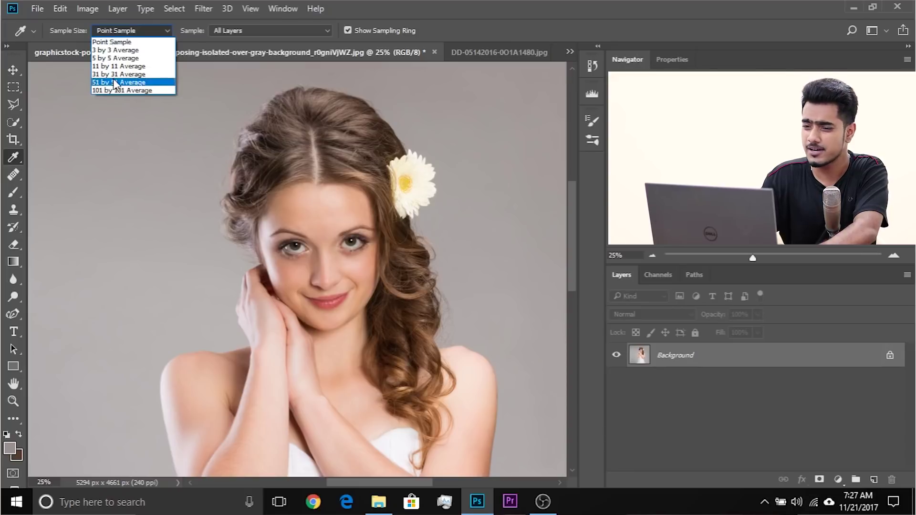
left_click(135, 31)
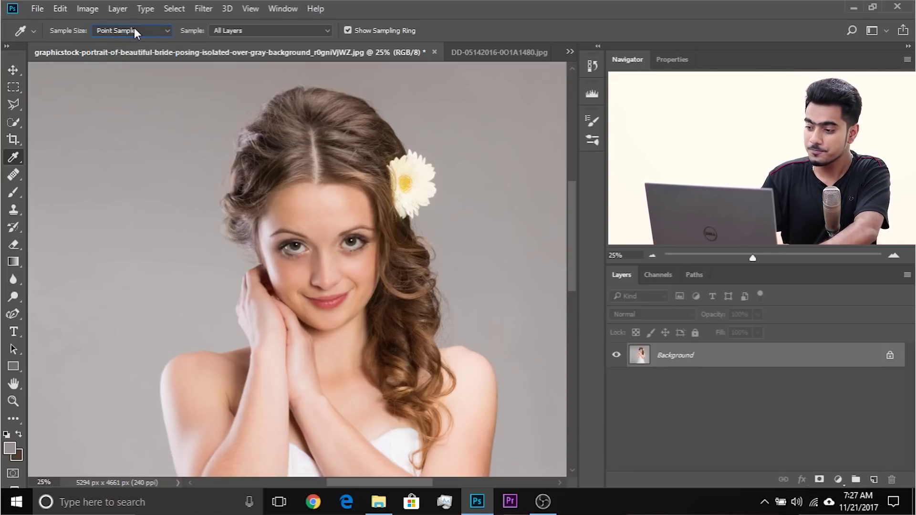
- Examine the individual pixels where the top of the hair meets the grey background
key("ctrl+plus")
key("ctrl+plus")
key("ctrl+plus")
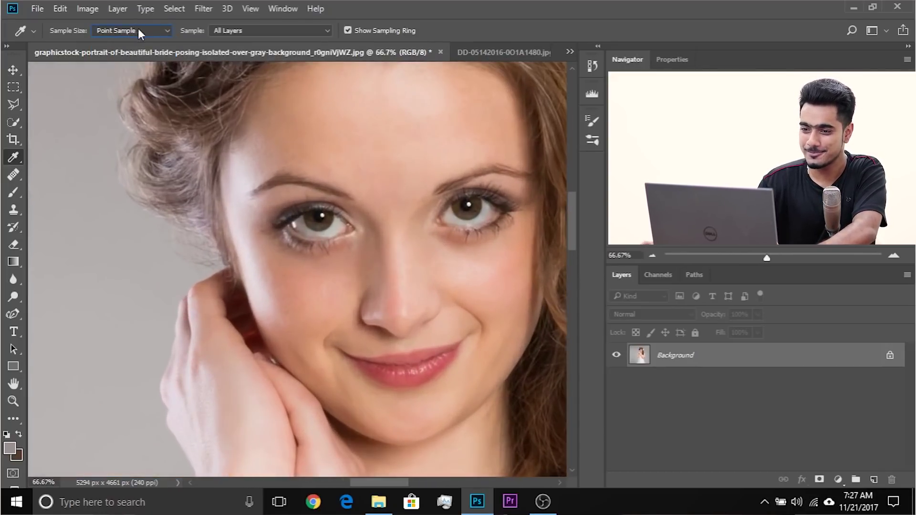
left_click_drag(234, 211, 195, 274)
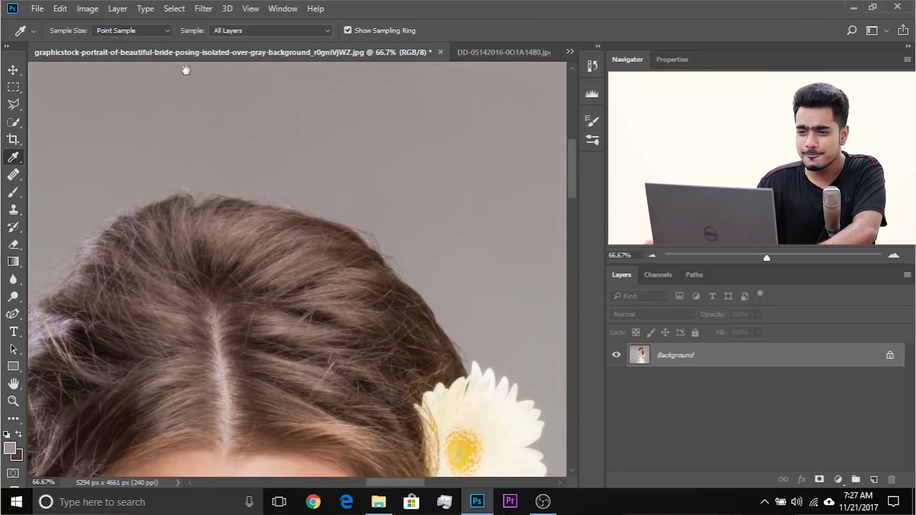
key("ctrl+plus")
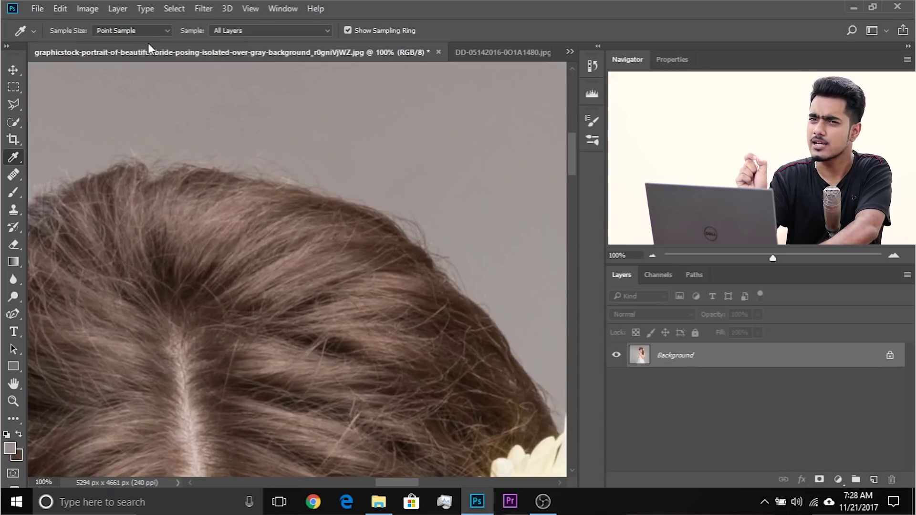
key("ctrl+plus")
key("ctrl+plus")
key("ctrl+plus")
key("ctrl+plus")
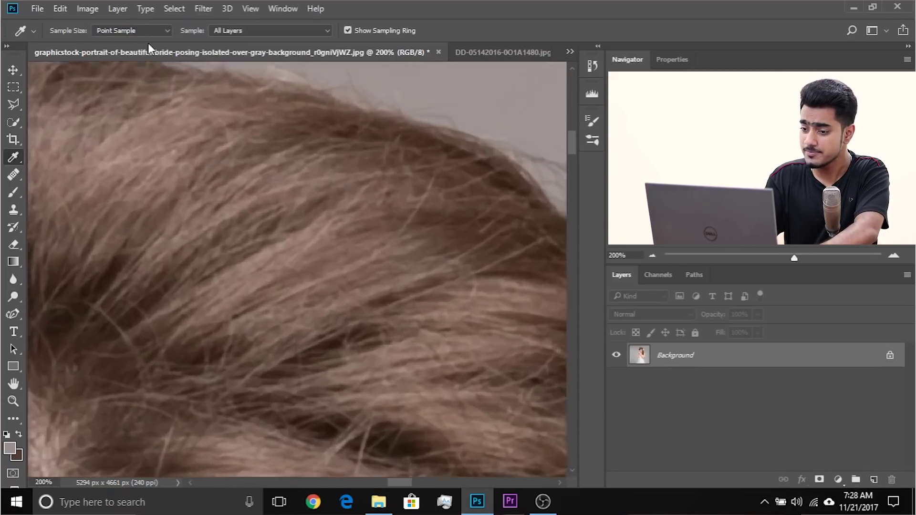
key("ctrl+plus")
key("ctrl+plus")
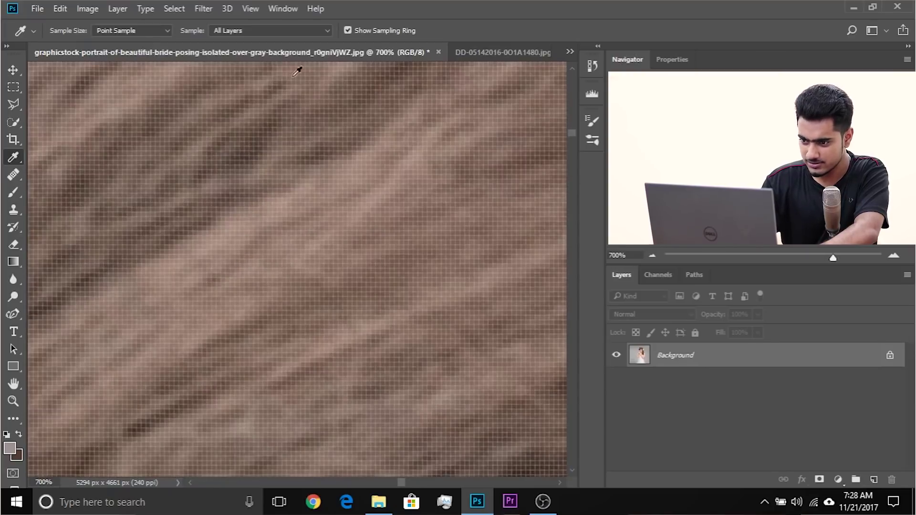
left_click_drag(309, 119, 317, 336)
left_click_drag(253, 112, 245, 368)
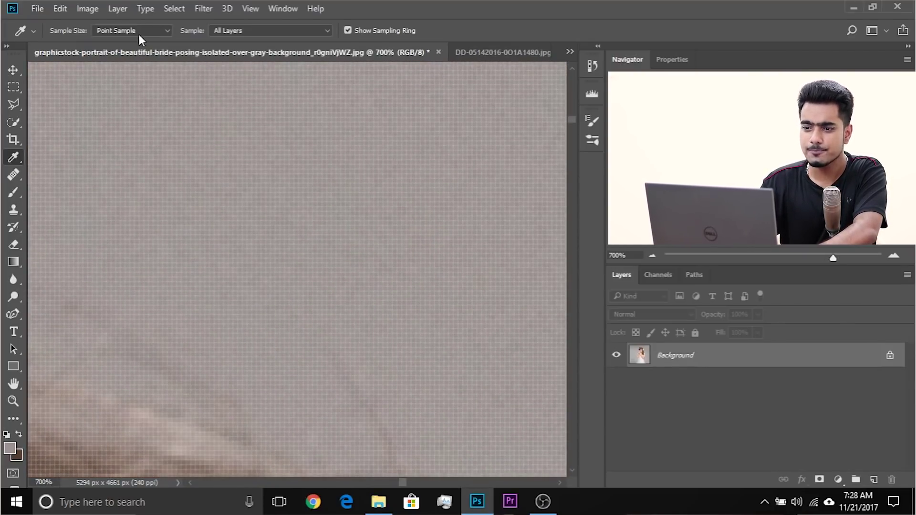
scroll(324, 227, "down", 3)
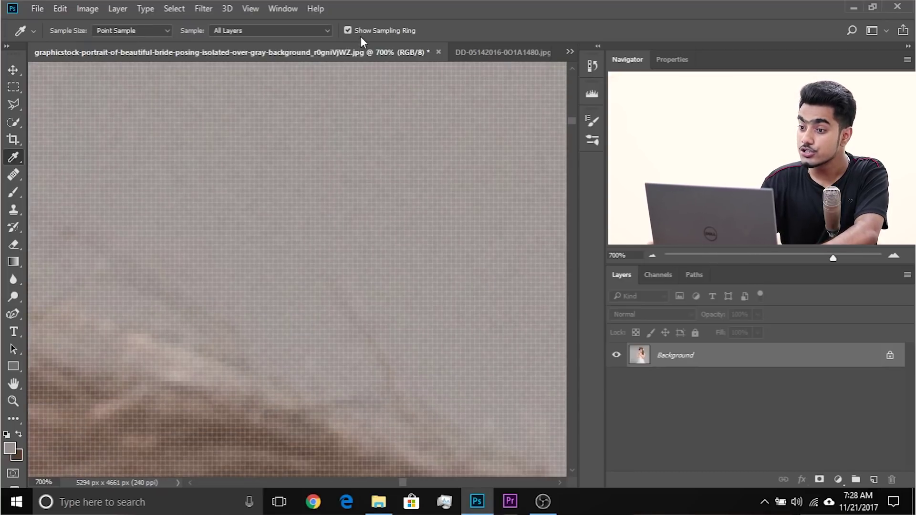
- Sample single-pixel colours from the grey background and from the brown hair at the top of the head
mouse_move(327, 185)
left_mouse_down()
mouse_move(332, 164)
mouse_move(327, 173)
left_mouse_up()
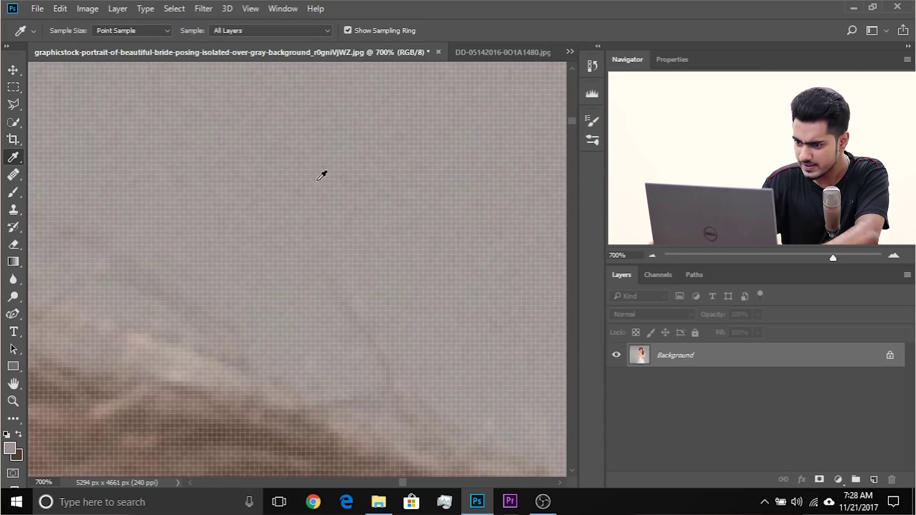
left_click_drag(316, 179, 320, 175)
left_click_drag(282, 290, 356, 94)
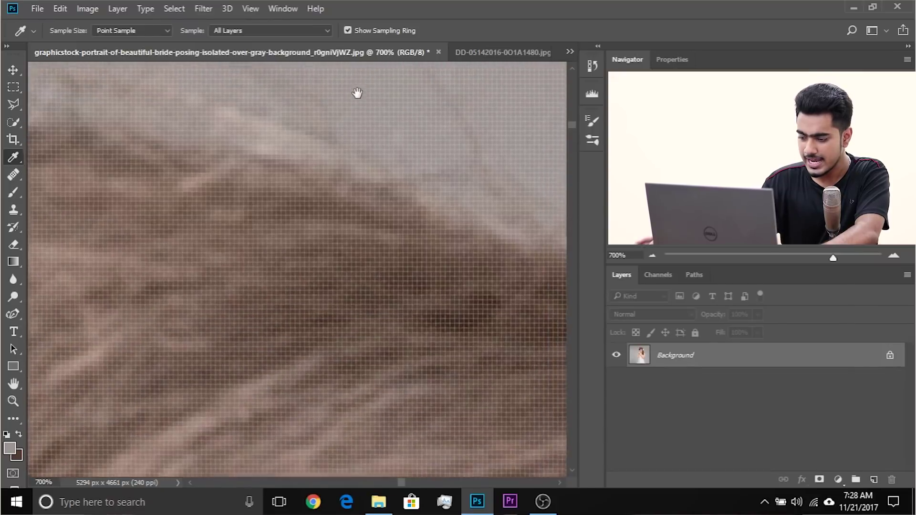
key("ctrl+minus")
key("ctrl+minus")
key("ctrl+minus")
key("ctrl+minus")
key("ctrl+minus")
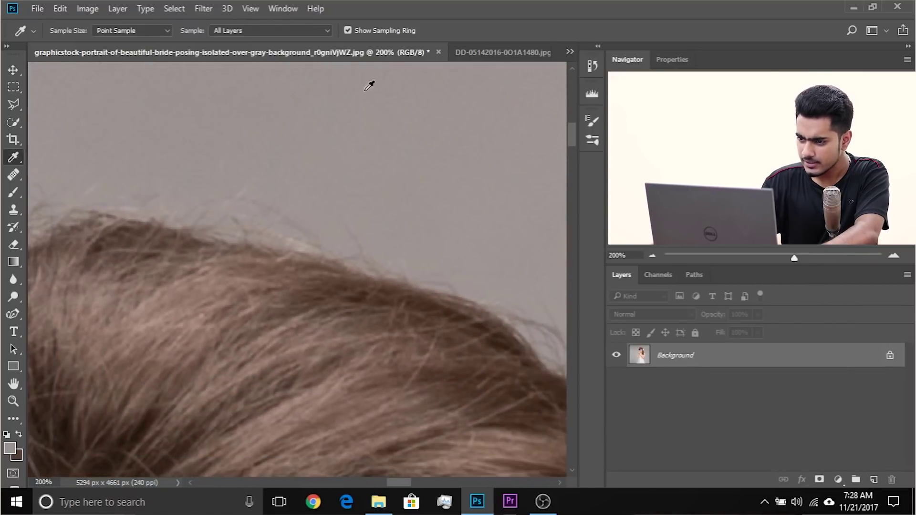
left_click_drag(344, 197, 309, 320)
left_click_drag(319, 278, 311, 327)
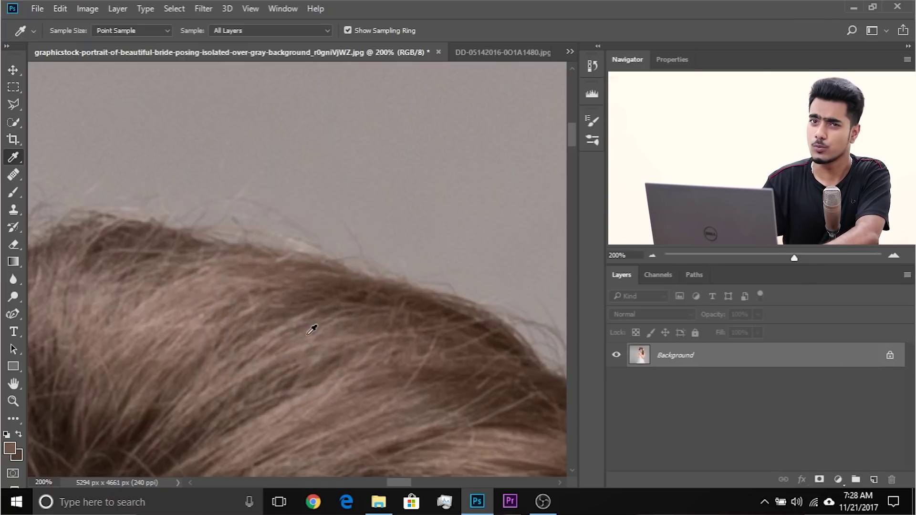
left_click_drag(301, 219, 286, 283)
scroll(357, 188, "down", 3)
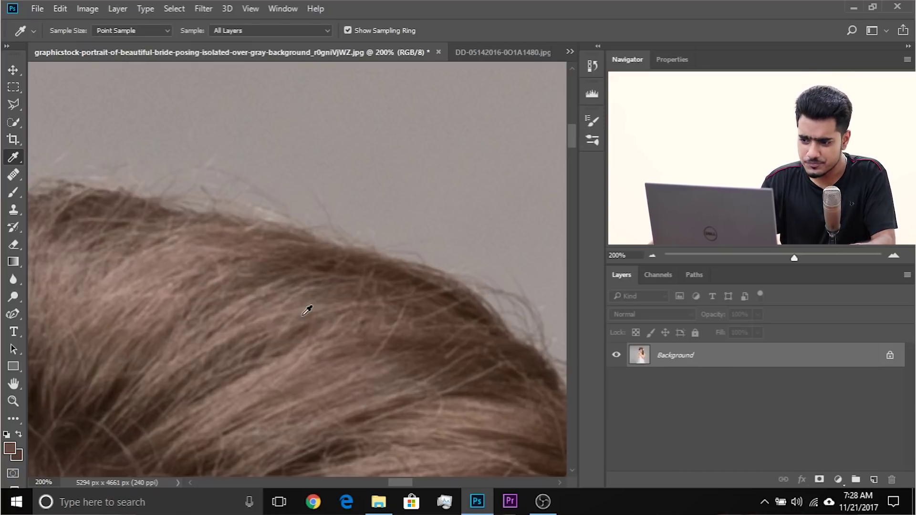
- Set the Eyedropper's sample size to 31 by 31 Average and sample the grey background above the hair
left_click(144, 29)
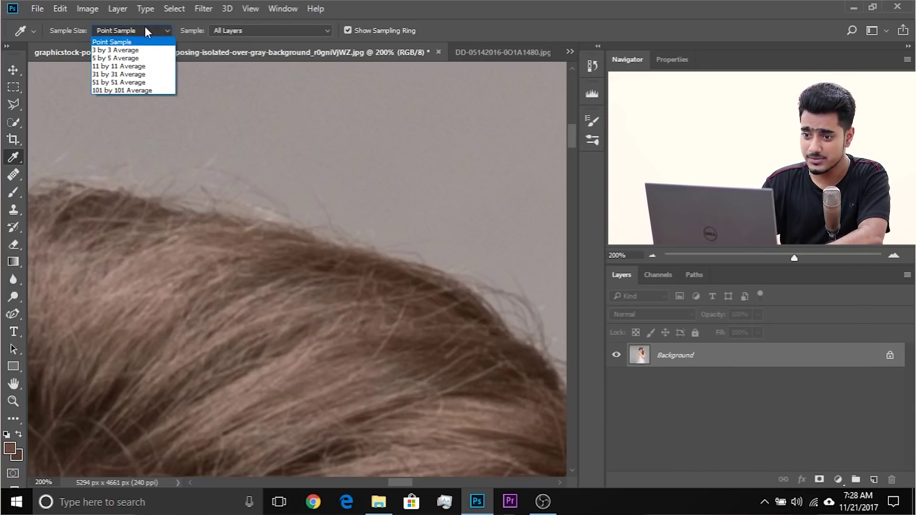
left_click(135, 77)
key("ctrl+plus")
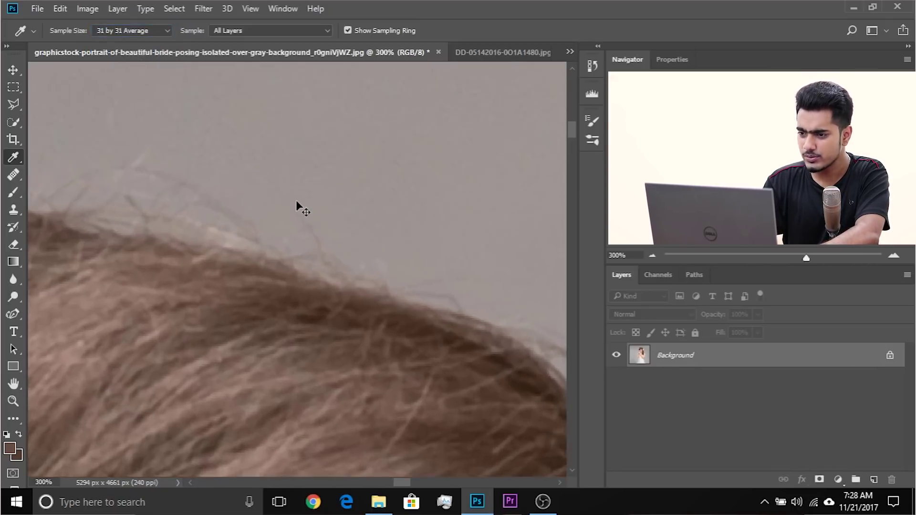
key("ctrl+plus")
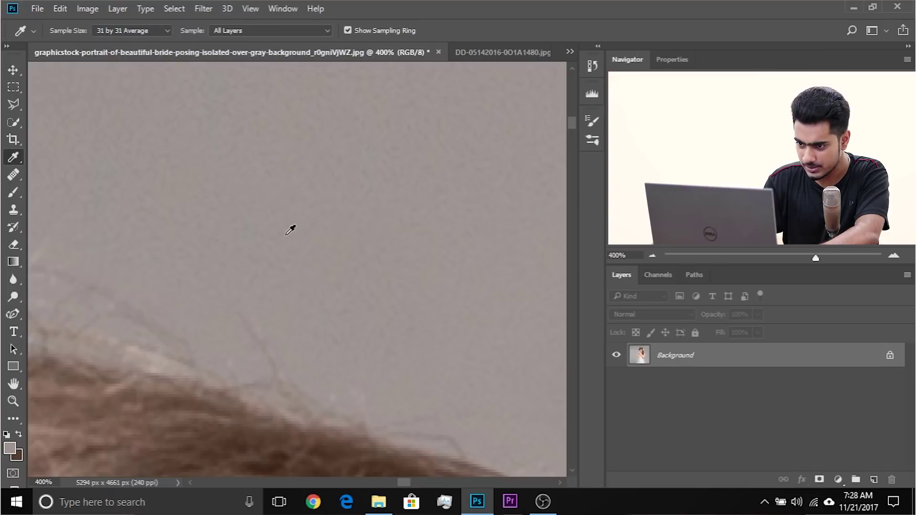
key("ctrl+plus")
key("ctrl+plus")
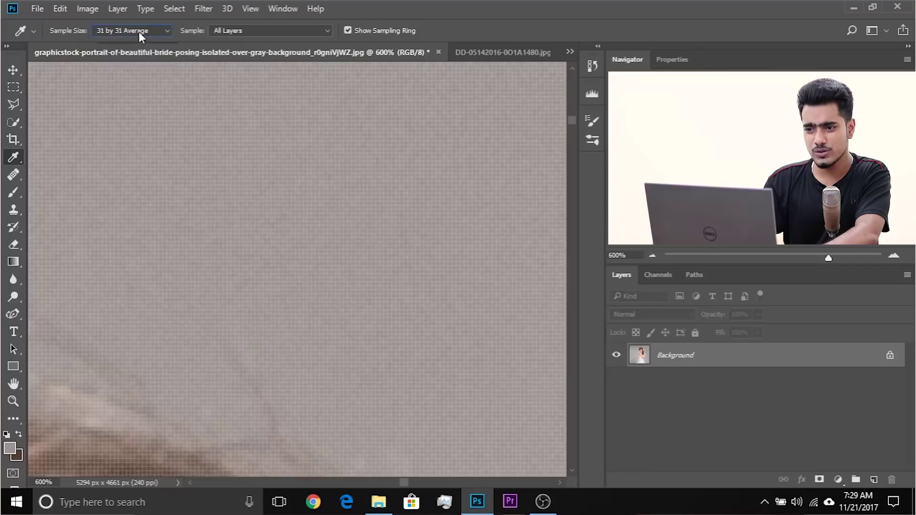
left_click(139, 32)
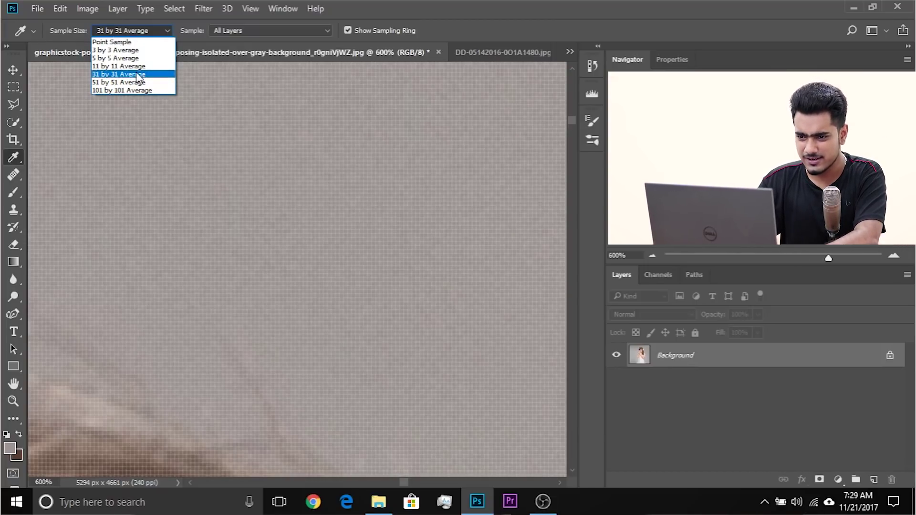
left_click(129, 74)
key("ctrl+minus")
key("ctrl+minus")
key("ctrl+minus")
key("ctrl+minus")
key("ctrl+minus")
key("ctrl+minus")
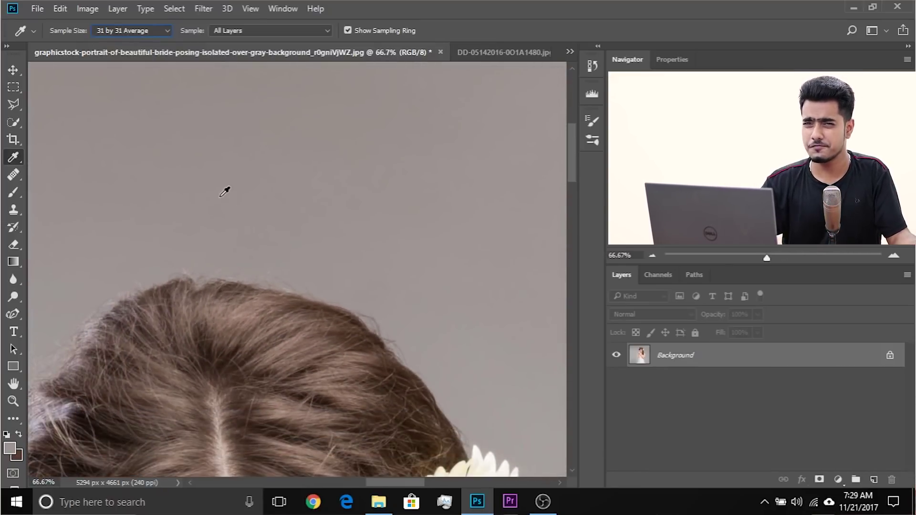
- Set the Eyedropper's sample size back to Point Sample
left_click(148, 31)
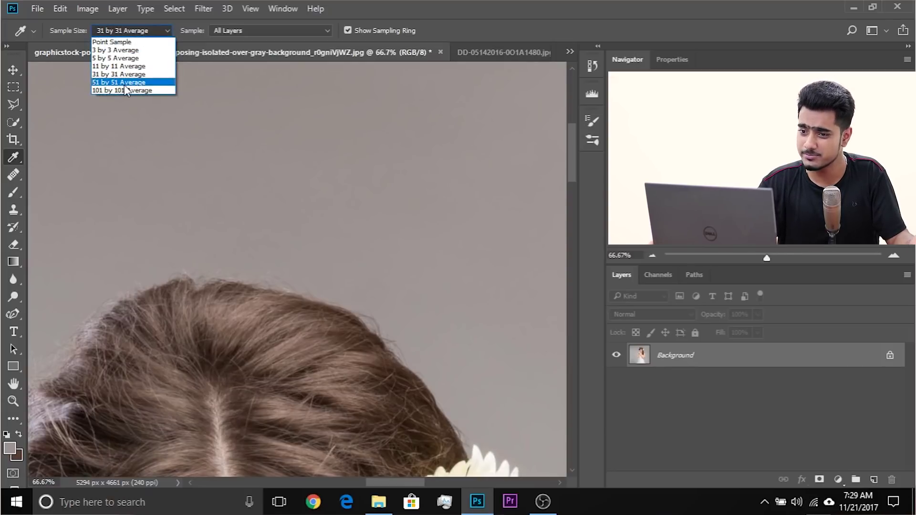
left_click(149, 32)
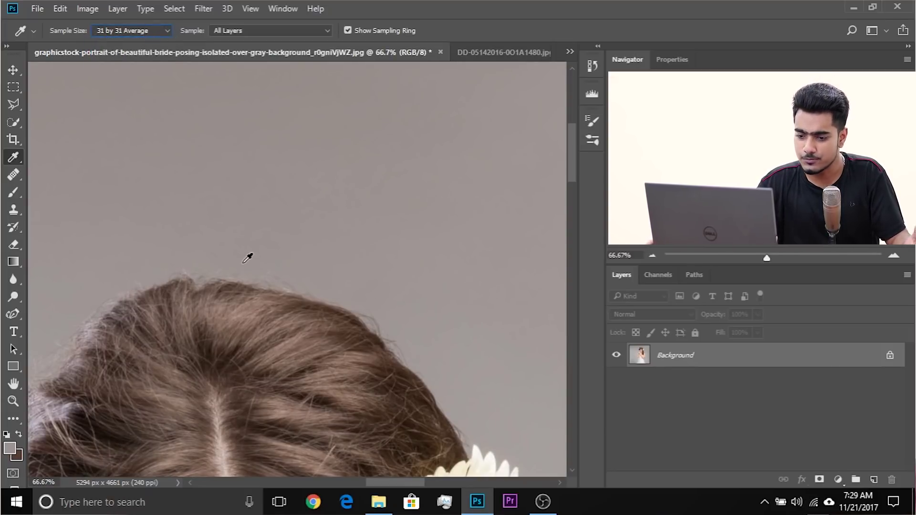
key("ctrl+plus")
key("ctrl+minus")
key("ctrl+minus")
key("space")
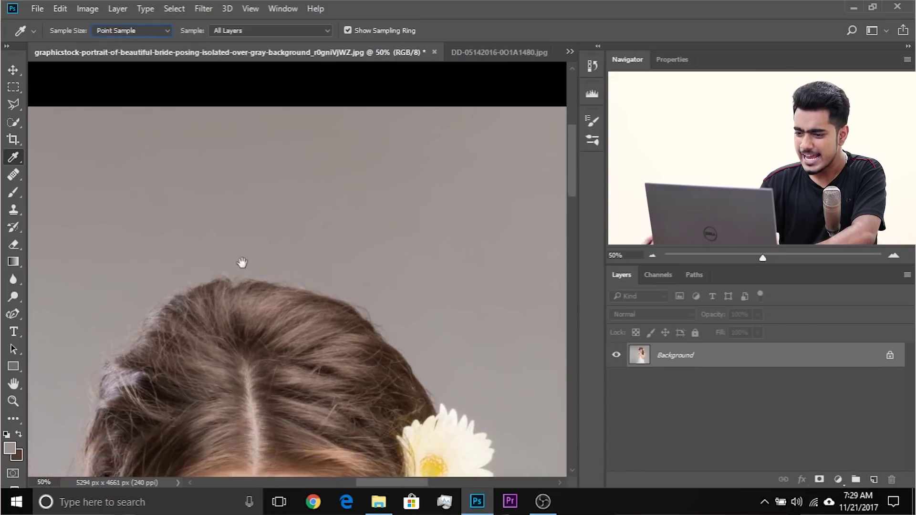
left_click_drag(341, 374, 298, 256)
left_click_drag(367, 332, 351, 305)
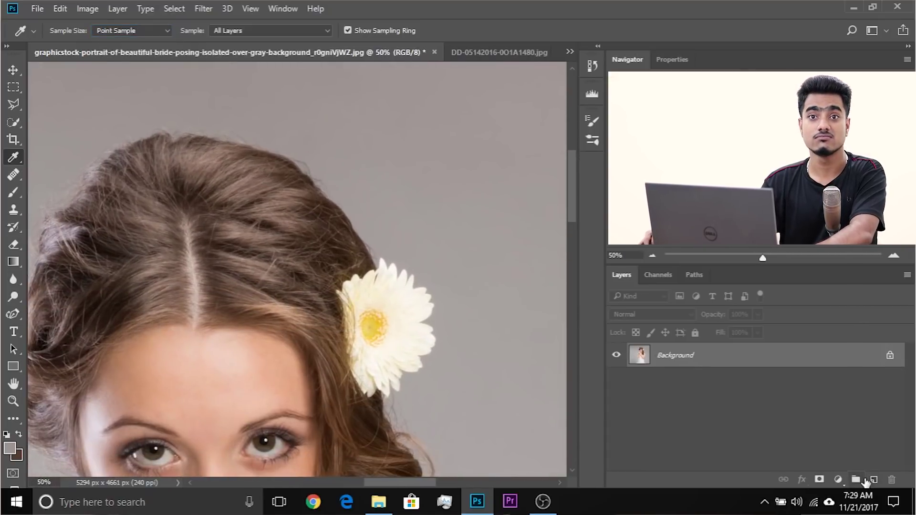
- Add a new layer named "Har Color Enhancement" above the Background and set its blend mode to Soft Light
left_click(875, 481)
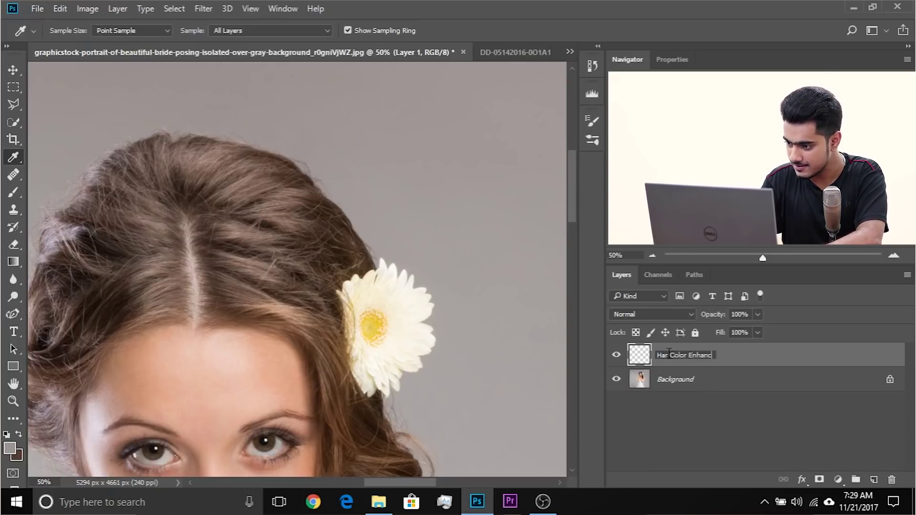
key("Return")
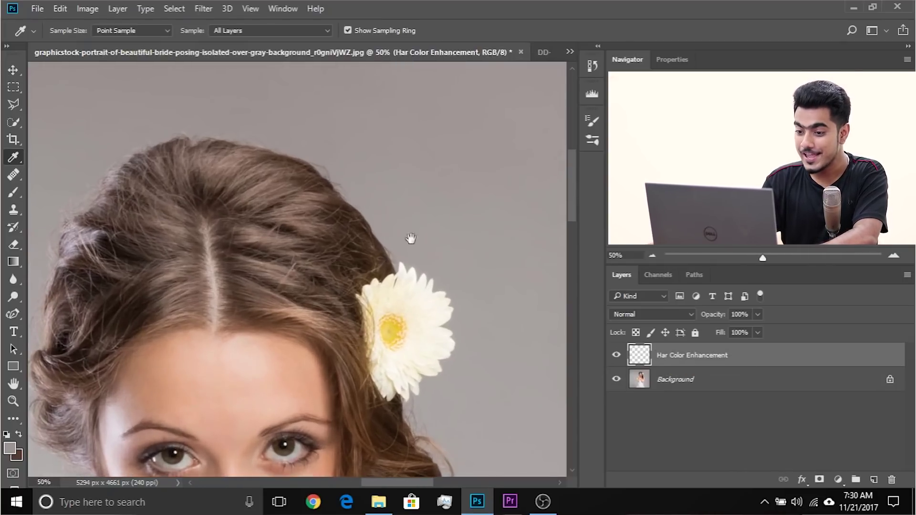
left_click_drag(246, 212, 340, 209)
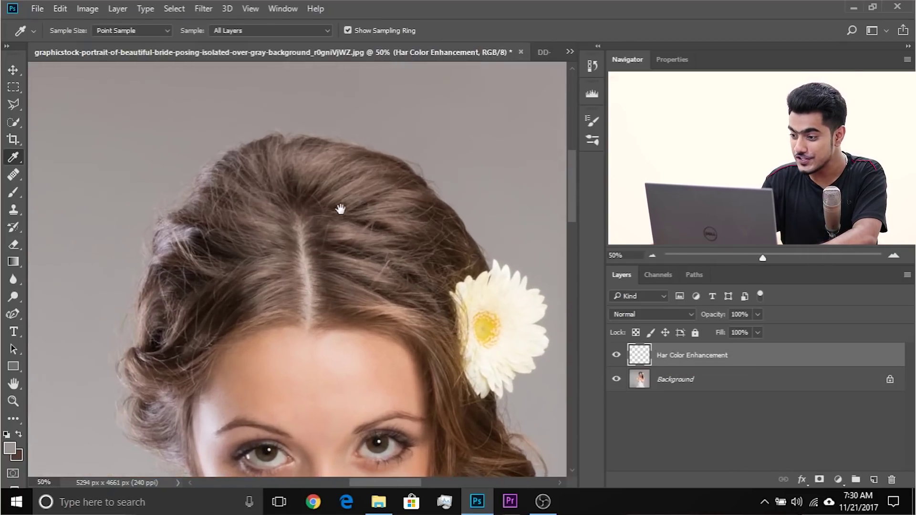
left_click(643, 314)
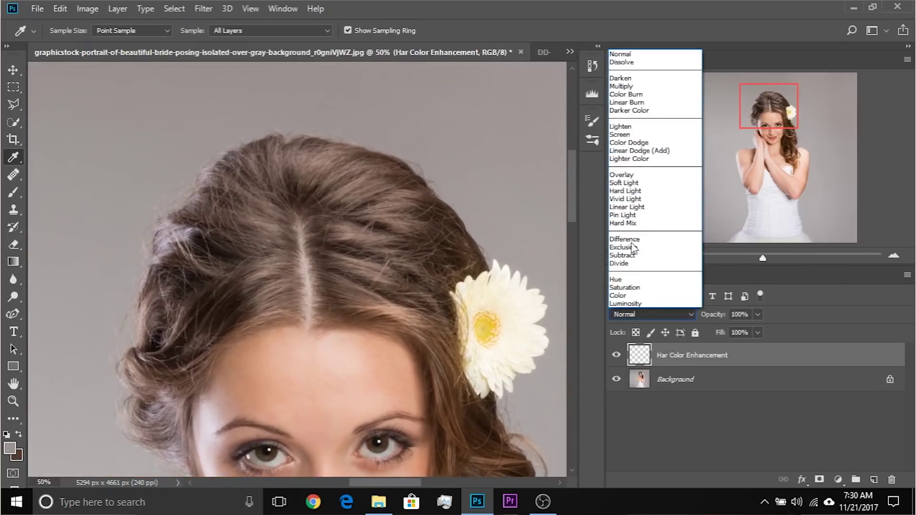
left_click(635, 179)
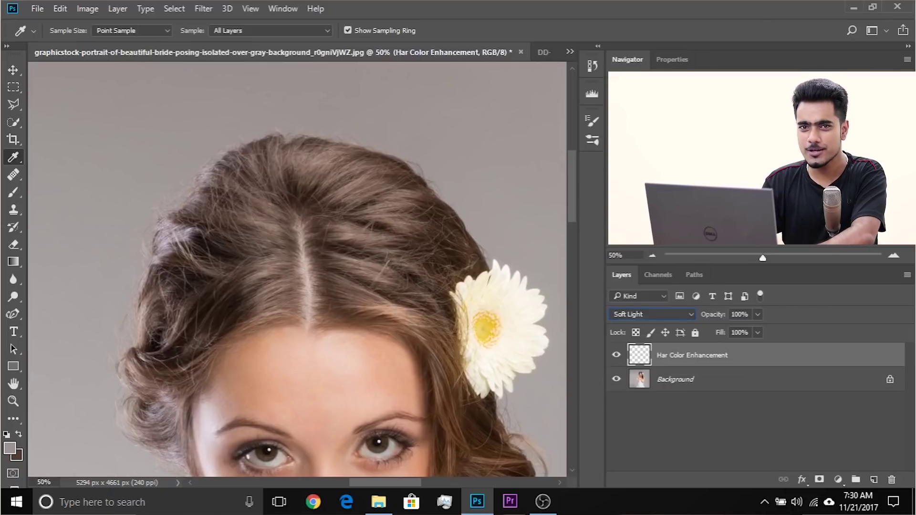
- With the Brush at 5% flow, sample hair tones and paint them along the hairline strands from the parting toward the flower
left_click(11, 193)
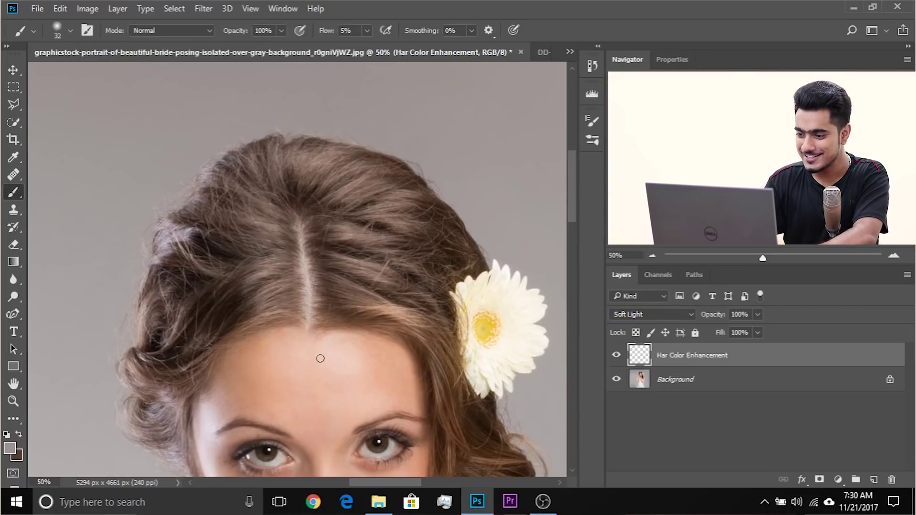
key("ctrl+plus")
left_click_drag(328, 352, 152, 255)
key("ctrl+plus")
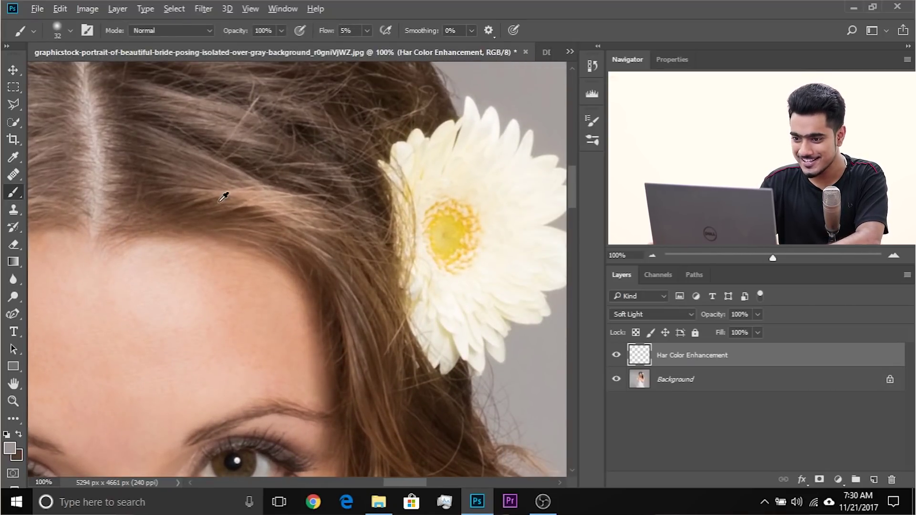
left_click(222, 199, "alt")
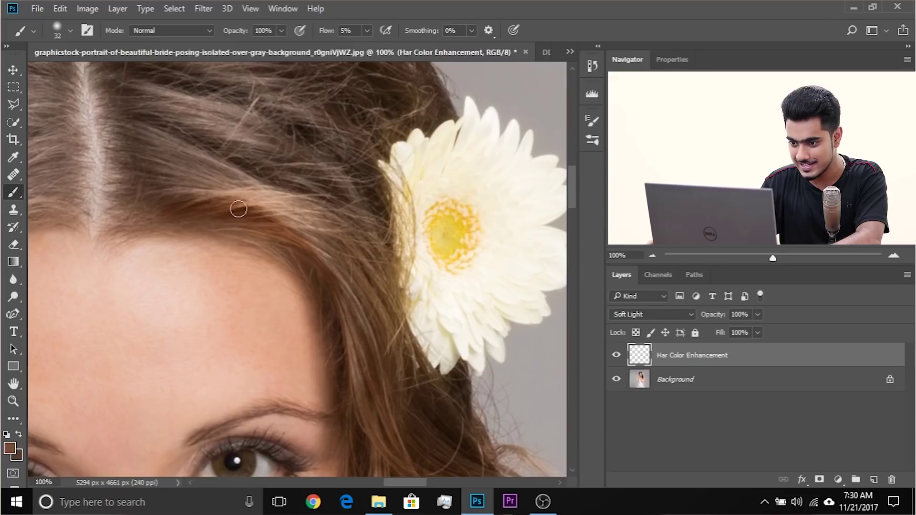
left_click(244, 191, "alt")
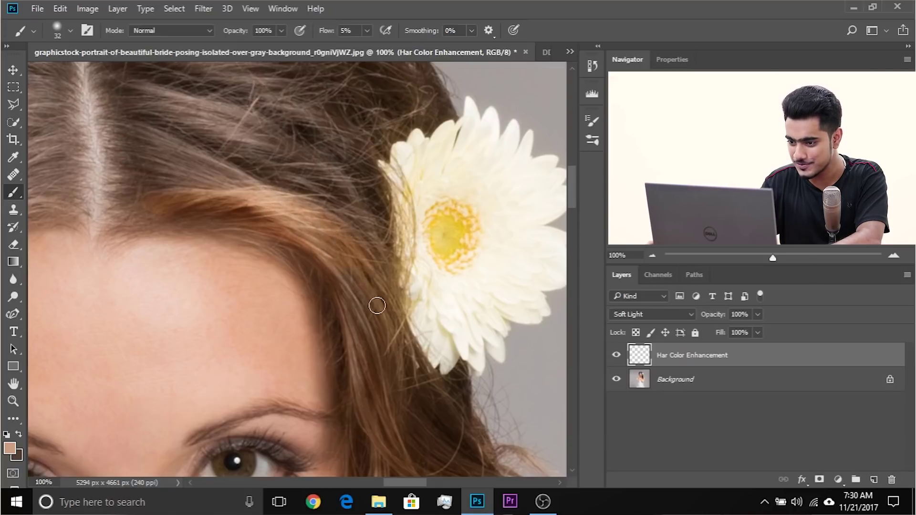
left_click(342, 270, "alt")
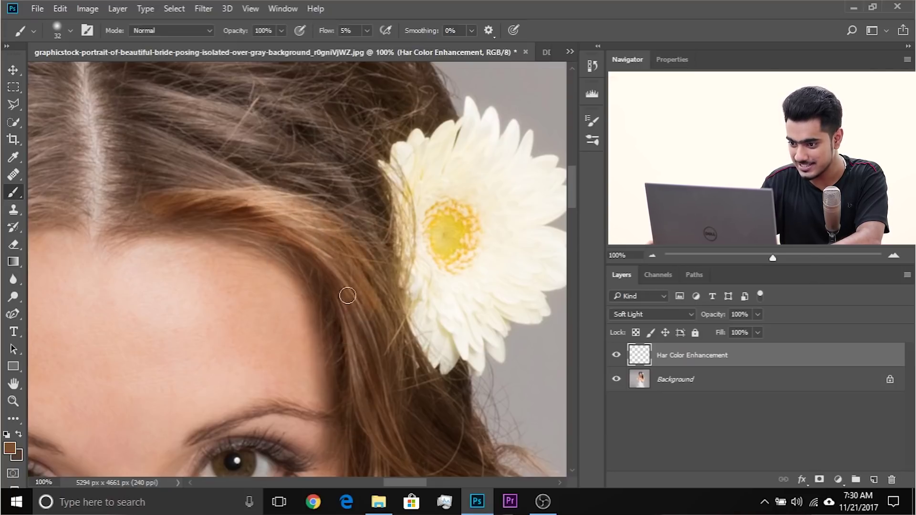
- Sample a reddish brown from the hair and paint the strands running down between the face and the flower
scroll(371, 313, "down", 3)
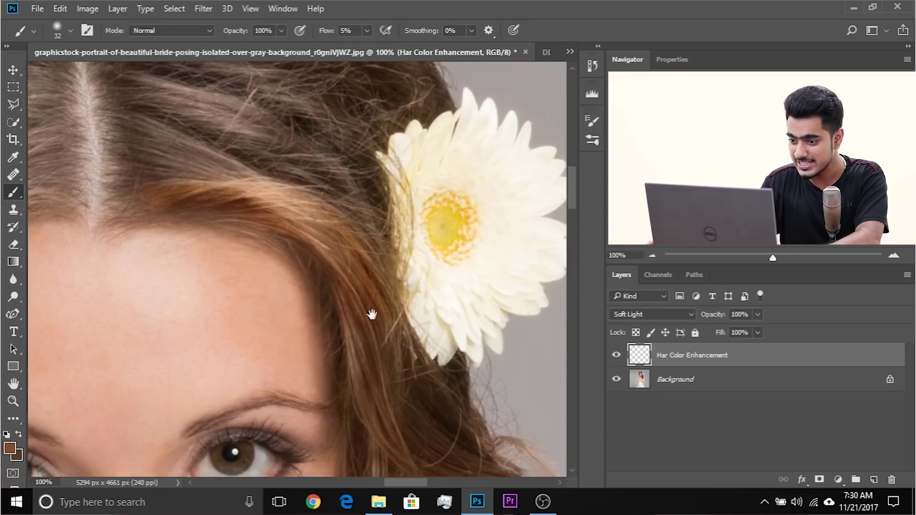
left_click(358, 328, "alt")
left_click_drag(349, 319, 356, 364)
left_click_drag(366, 305, 370, 342)
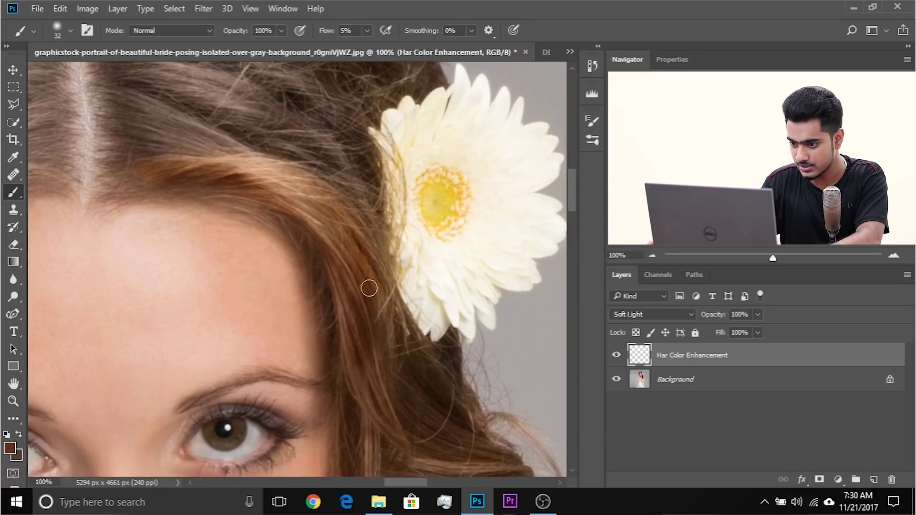
mouse_move(369, 289)
left_mouse_down()
mouse_move(378, 332)
mouse_move(371, 261)
mouse_move(388, 346)
mouse_move(380, 324)
mouse_move(369, 333)
mouse_move(365, 385)
mouse_move(354, 356)
mouse_move(372, 409)
mouse_move(354, 310)
mouse_move(352, 367)
left_mouse_up()
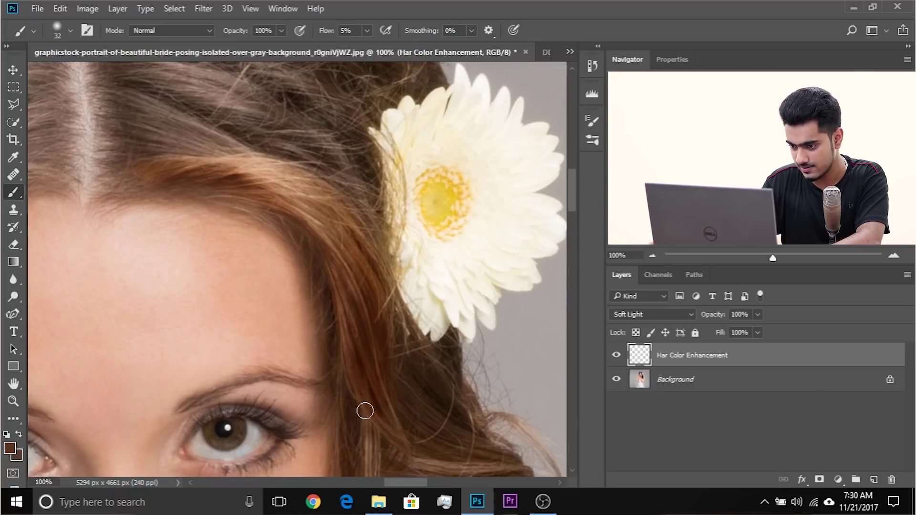
left_click_drag(331, 257, 359, 285)
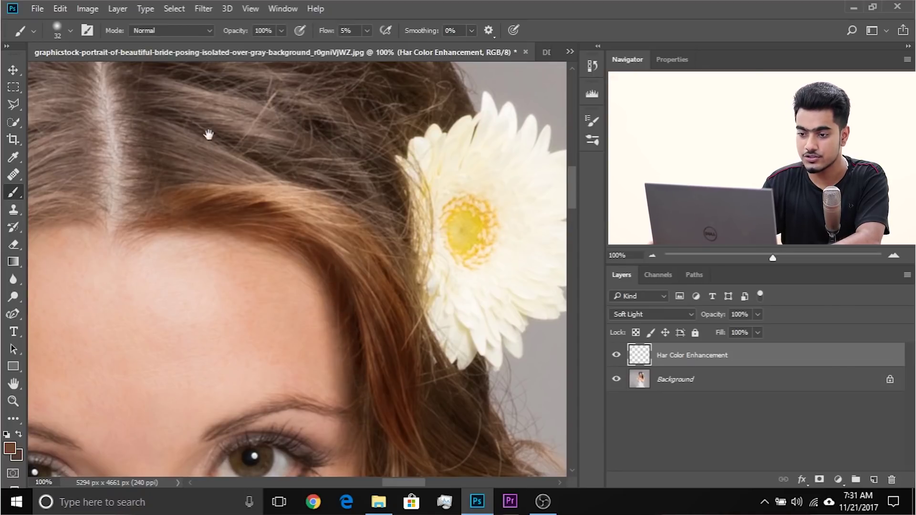
- Sample light and dark browns and paint the hair beside the parting on the flower side, just above the hairline
left_click_drag(209, 135, 254, 188)
left_click(315, 239, "alt")
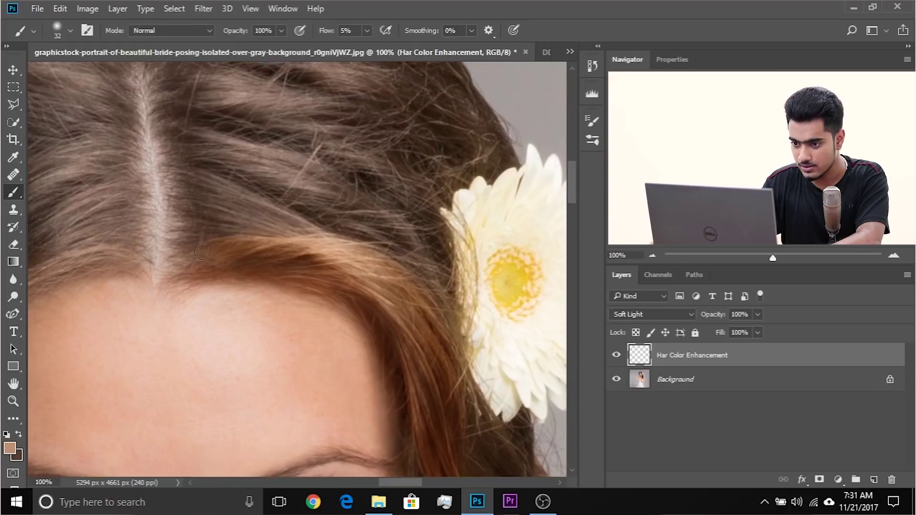
mouse_move(230, 242)
left_mouse_down()
mouse_move(253, 244)
mouse_move(222, 255)
left_mouse_up()
left_click(247, 254, "alt")
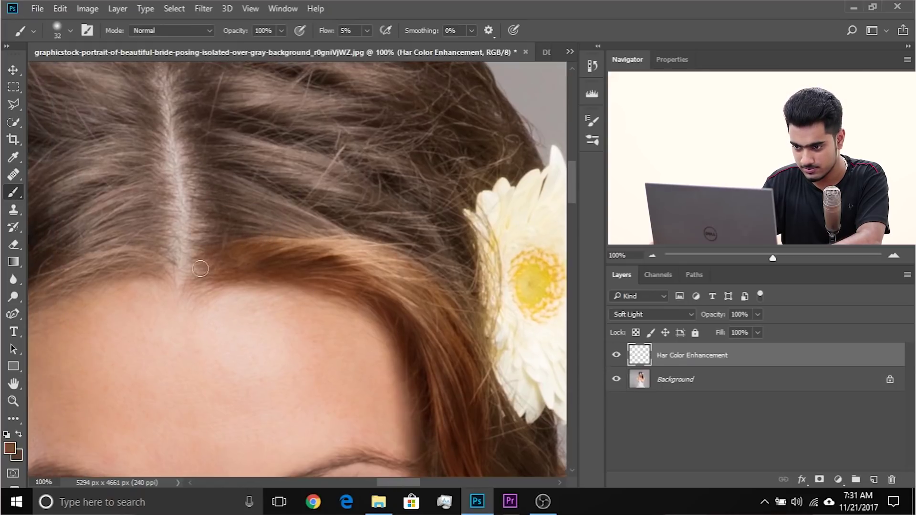
left_click_drag(236, 210, 241, 239)
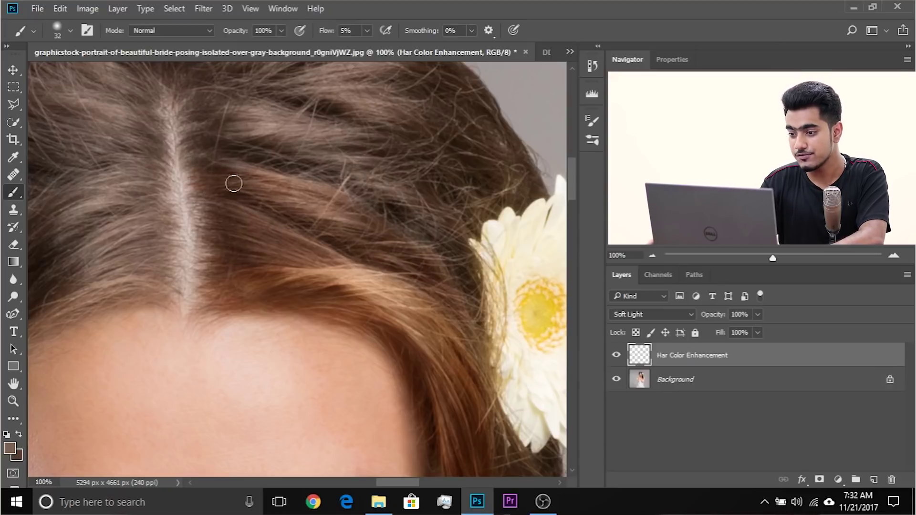
left_click_drag(342, 289, 334, 282)
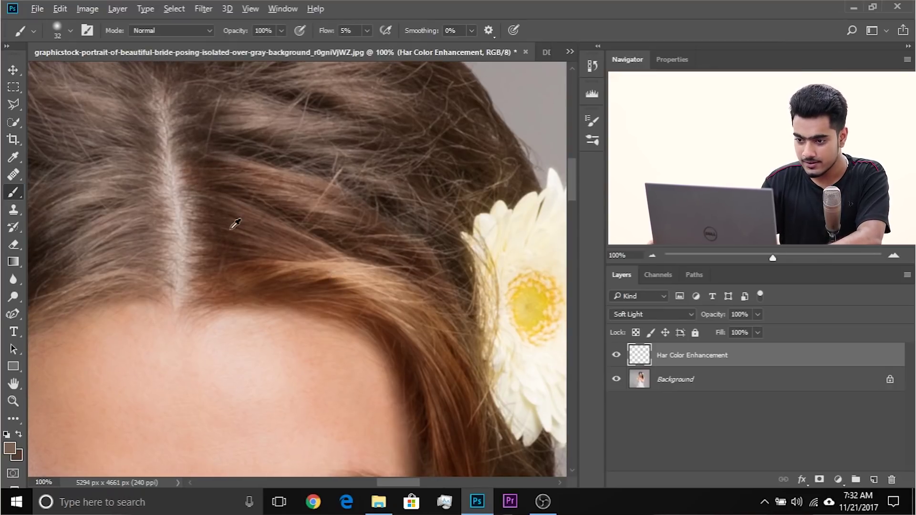
left_click(235, 224, "alt")
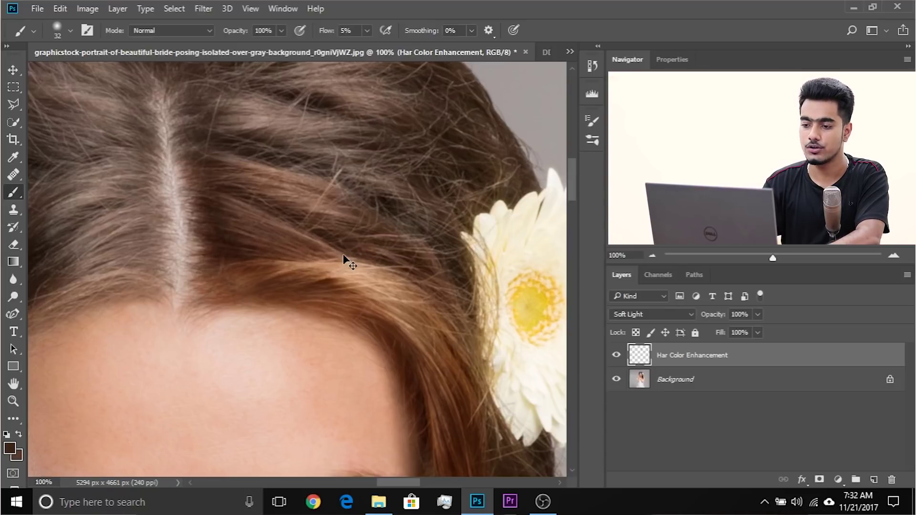
- Toggle the Har Color Enhancement layer's visibility off and on to compare the hair before and after painting
key("ctrl+minus")
key("ctrl+minus")
left_click_drag(344, 255, 299, 220)
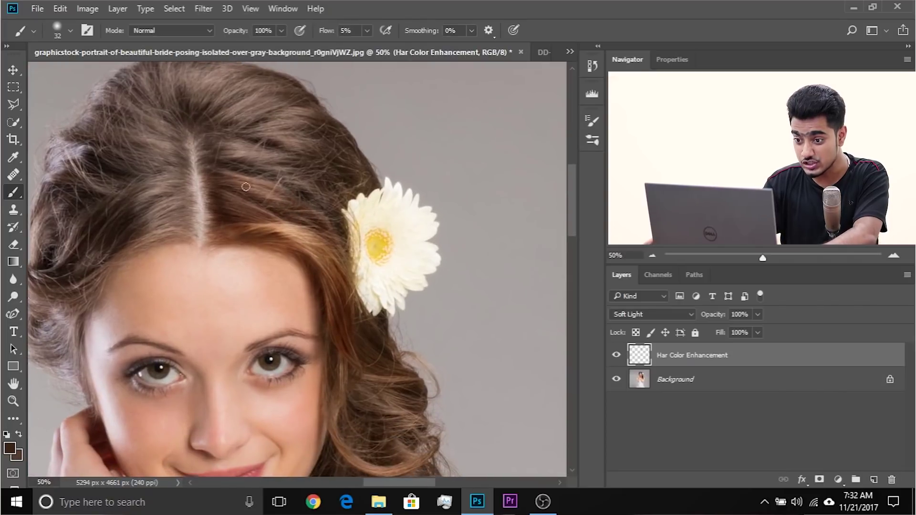
left_click(617, 355)
left_click(617, 356)
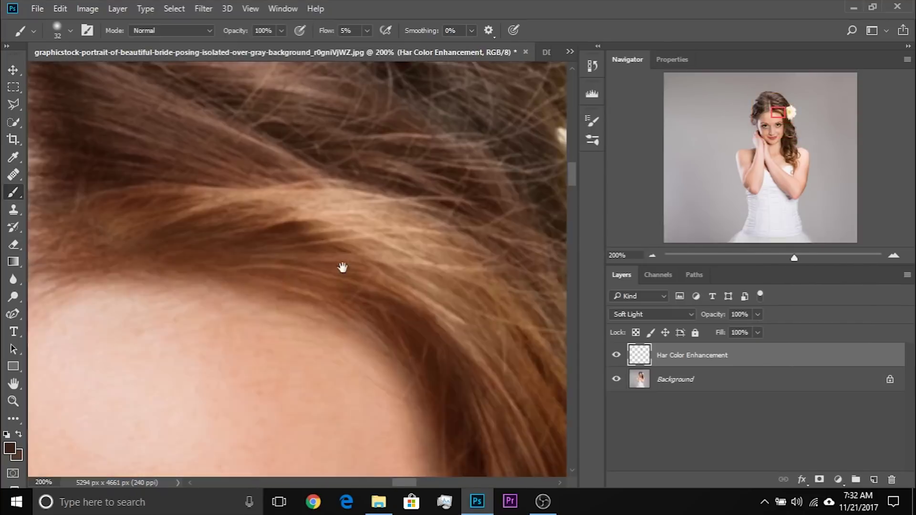
- Sample a dark brown and deepen the shadowed strands along the forehead hairline on the flower side at 200% zoom
left_click_drag(342, 265, 396, 308)
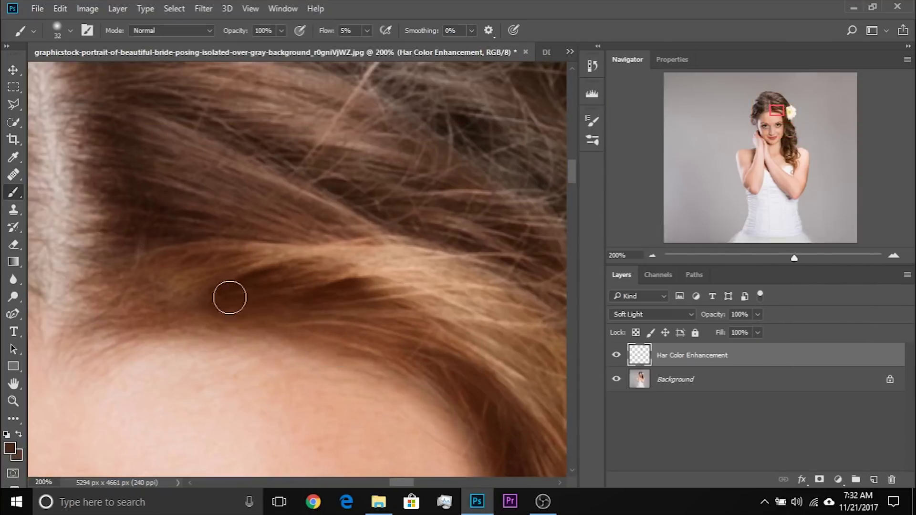
left_click_drag(321, 309, 287, 299)
left_click_drag(424, 377, 296, 253)
left_click(332, 279, "alt")
left_click_drag(420, 444, 458, 327)
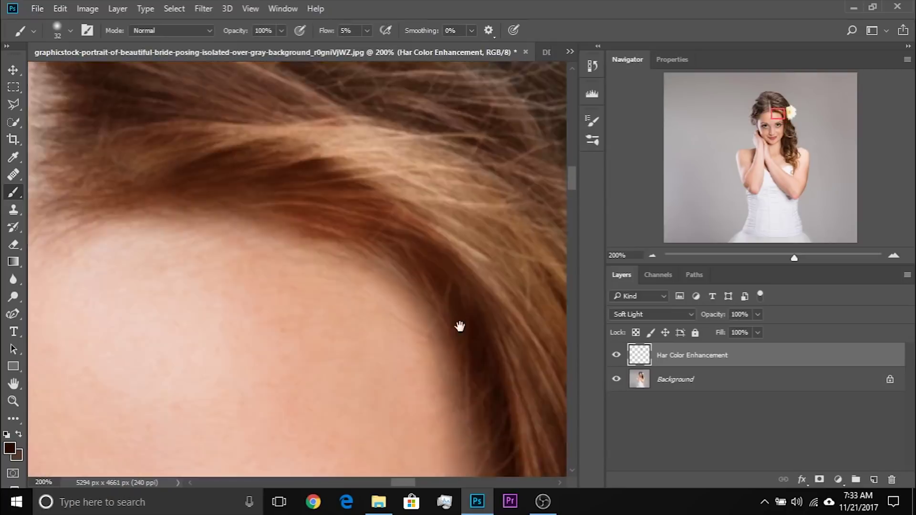
left_click_drag(331, 123, 392, 339)
- Repeatedly sample nearby browns and paint the highlight and shadow strands higher up the flower side of the parting
key("ctrl+minus")
key("ctrl+minus")
key("ctrl+plus")
left_click_drag(302, 250, 268, 256)
mouse_move(192, 202)
left_mouse_down()
mouse_move(342, 217)
mouse_move(399, 291)
mouse_move(449, 400)
left_mouse_up()
left_click(258, 204, "alt")
mouse_move(242, 173)
left_mouse_down()
mouse_move(259, 203)
mouse_move(350, 210)
left_mouse_up()
left_click(184, 210, "alt")
mouse_move(184, 210)
left_mouse_down()
mouse_move(200, 195)
mouse_move(176, 221)
mouse_move(206, 232)
left_mouse_up()
left_click_drag(211, 199, 182, 215)
left_click(256, 242, "alt")
mouse_move(306, 244)
left_mouse_down()
mouse_move(256, 241)
mouse_move(301, 275)
left_mouse_up()
left_click(268, 261, "alt")
left_click_drag(267, 260, 221, 262)
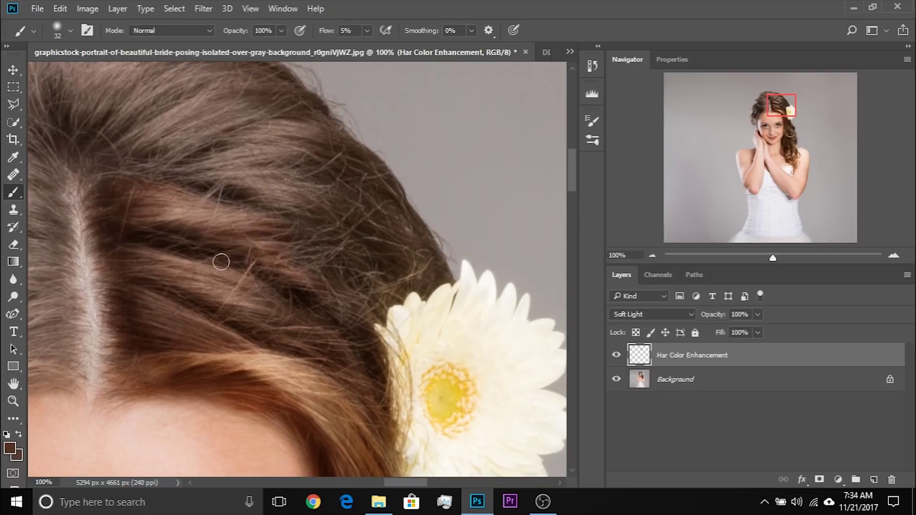
- Resample light and dark browns and extend the colouring over the strands sweeping back from the parting above the flower
left_click_drag(299, 275, 294, 276)
left_click(295, 276, "alt")
left_click_drag(277, 238, 334, 299)
scroll(315, 267, "left", 2)
scroll(315, 268, "up", 1)
left_click(305, 223, "alt")
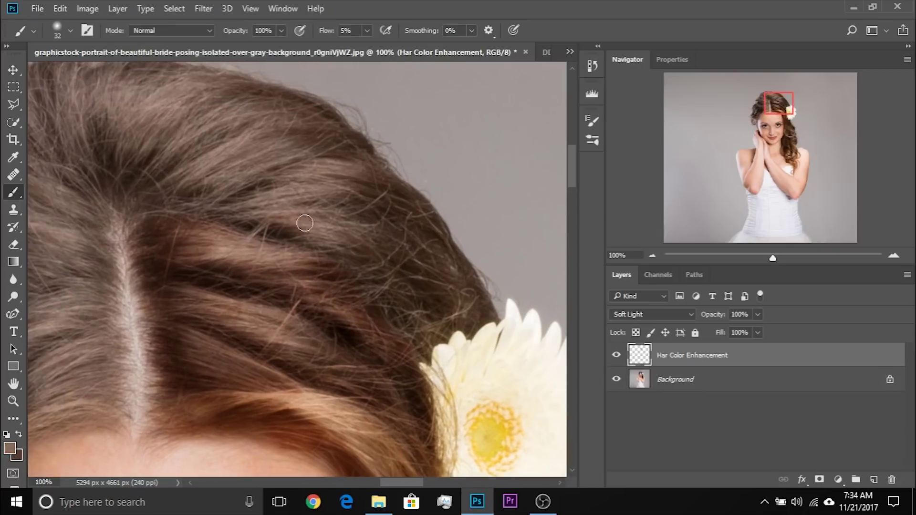
left_click(344, 333, "alt")
scroll(293, 234, "left", 1)
scroll(294, 233, "up", 1)
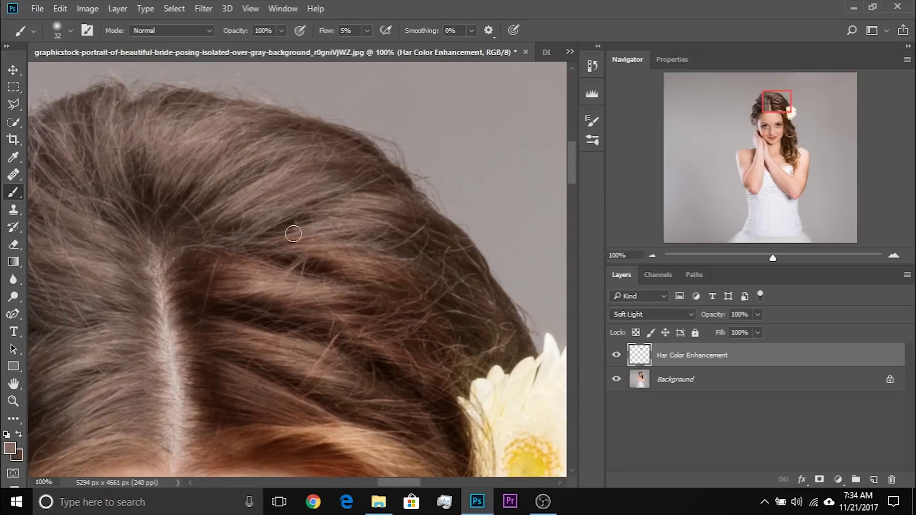
- Sample a dark brown and paint the shadowed hair along the outer edge of the head above the flower
left_click(401, 260, "alt")
mouse_move(401, 259)
left_mouse_down()
mouse_move(440, 245)
mouse_move(454, 314)
mouse_move(491, 301)
left_mouse_up()
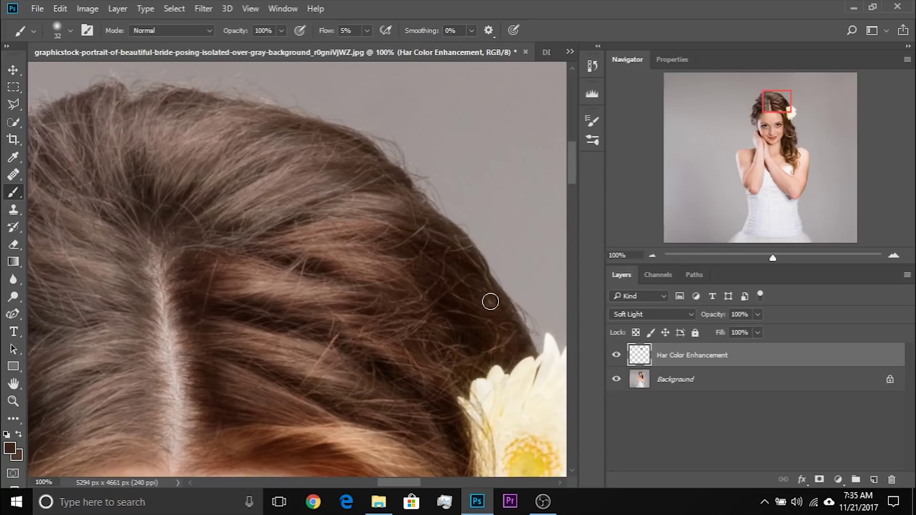
left_click_drag(382, 304, 426, 339)
- Hide and show the Har Color Enhancement layer to check the painted flower side of the head
key("ctrl+minus")
left_click(617, 356)
left_click(617, 355)
- Sample fresh browns and paint the strands at the upper back of the head on the flower side
key("ctrl+plus")
left_click(425, 239, "alt")
left_click_drag(453, 241, 525, 281)
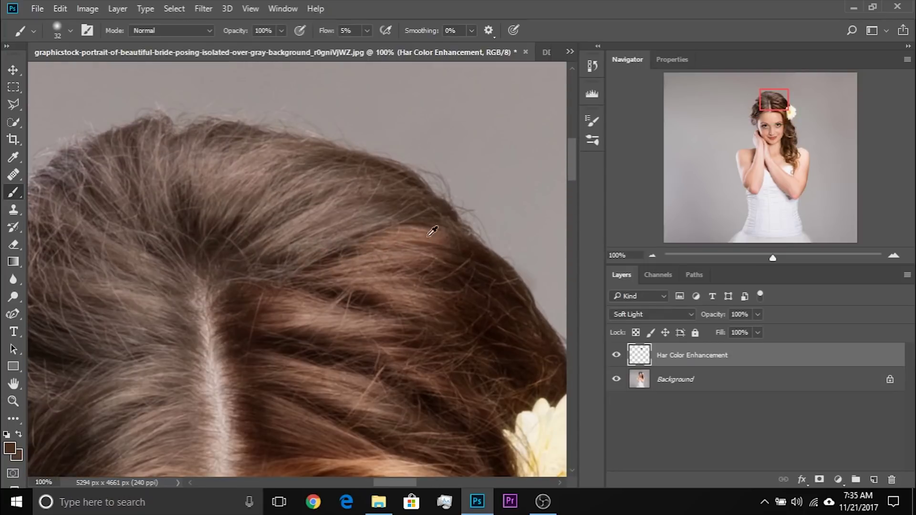
left_click_drag(463, 265, 496, 296)
left_click(338, 283, "alt")
left_click_drag(338, 282, 321, 317)
left_click_drag(346, 257, 384, 262)
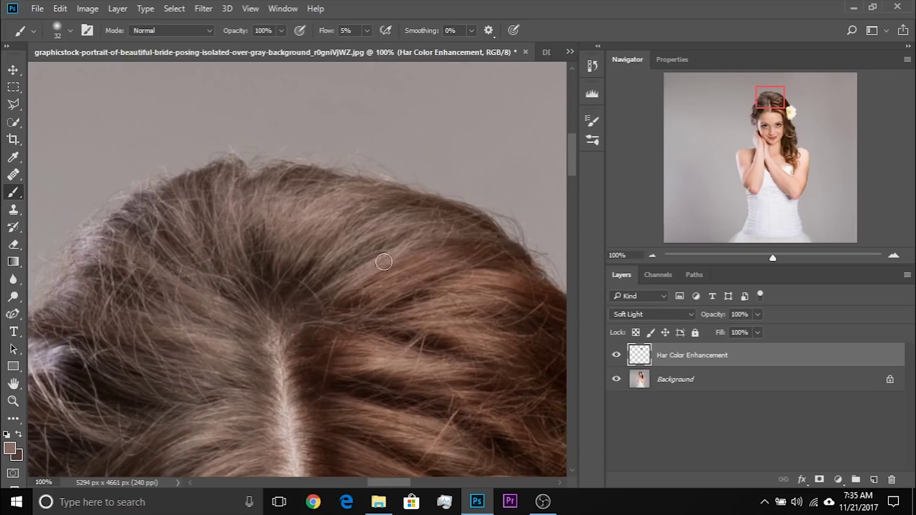
- Resample hair tones and paint the long strands over the crown between the top of the parting and the outer edge
left_click(354, 280, "alt")
left_click_drag(314, 310, 439, 237)
mouse_move(494, 235)
left_mouse_down()
mouse_move(458, 254)
mouse_move(334, 282)
left_mouse_up()
left_click_drag(297, 292, 307, 301)
mouse_move(398, 255)
left_mouse_down()
mouse_move(422, 262)
mouse_move(328, 277)
left_mouse_up()
mouse_move(300, 276)
left_mouse_down()
mouse_move(323, 276)
mouse_move(305, 301)
left_mouse_up()
left_click(298, 341, "alt")
mouse_move(298, 341)
left_mouse_down()
mouse_move(313, 278)
mouse_move(395, 225)
mouse_move(342, 165)
left_mouse_up()
left_click(329, 279, "alt")
- Switch the Har Color Enhancement layer off and on to compare the crown with its original colour
key("ctrl+minus")
left_click(615, 357)
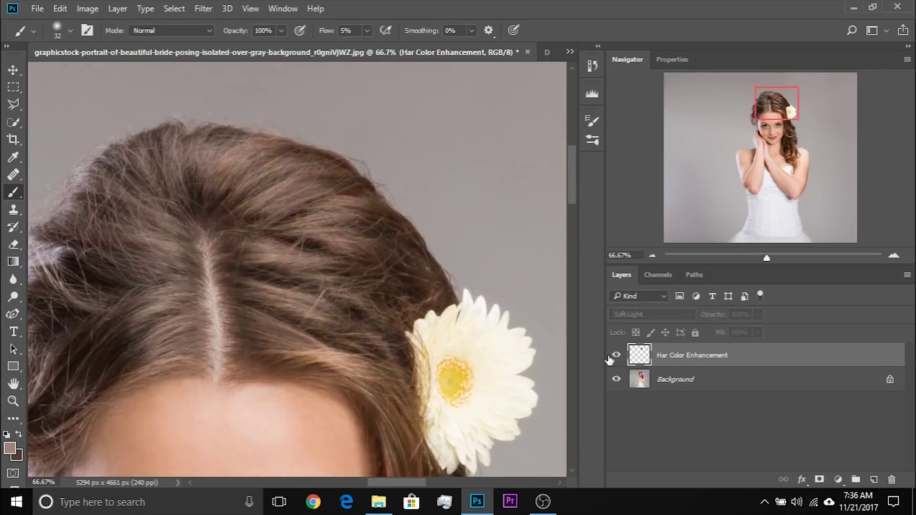
left_click(614, 357)
- Sample a dark brown and paint the dark roots above the top of the parting with a 50 px brush
key("ctrl+plus")
left_click(238, 219, "alt")
mouse_move(199, 225)
left_mouse_down()
mouse_move(253, 215)
mouse_move(288, 279)
left_mouse_up()
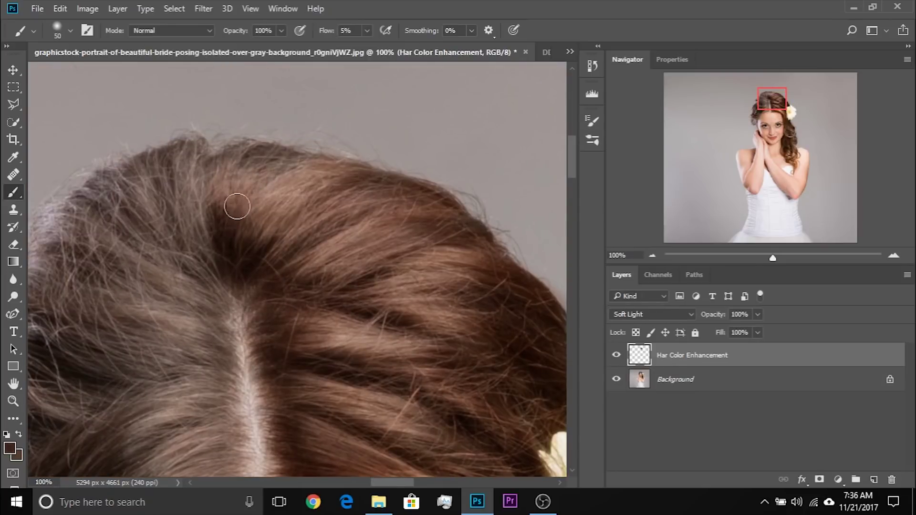
- Sample a reddish brown and paint the crown hair on the side opposite the flower with a 48 px brush
scroll(262, 201, "up", 2)
scroll(296, 215, "left", 4)
left_click(290, 179, "alt")
mouse_move(315, 177)
left_mouse_down()
mouse_move(296, 235)
mouse_move(270, 239)
mouse_move(277, 266)
left_mouse_up()
scroll(310, 286, "down", 2)
left_click_drag(324, 293, 330, 295)
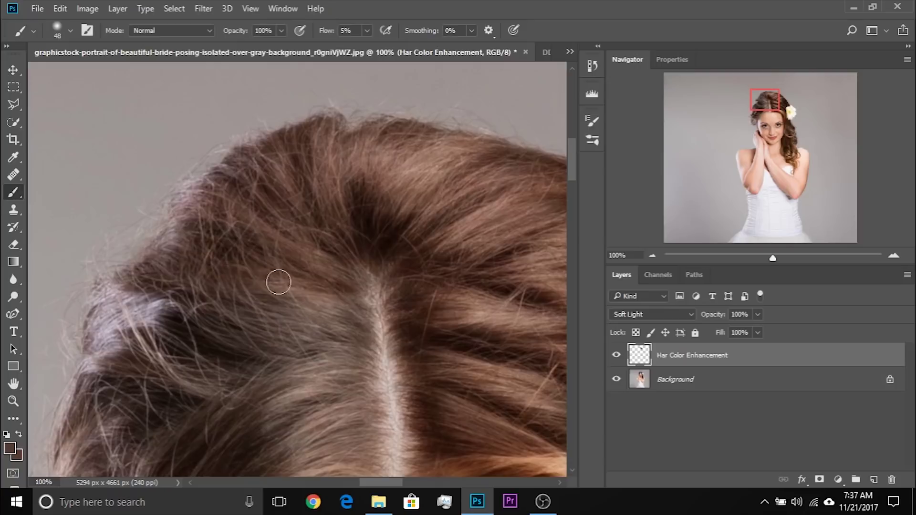
- Paint sampled browns over the hair beside the parting opposite the flower, working down toward the forehead hairline
scroll(306, 296, "down", 2)
scroll(287, 296, "down", 2)
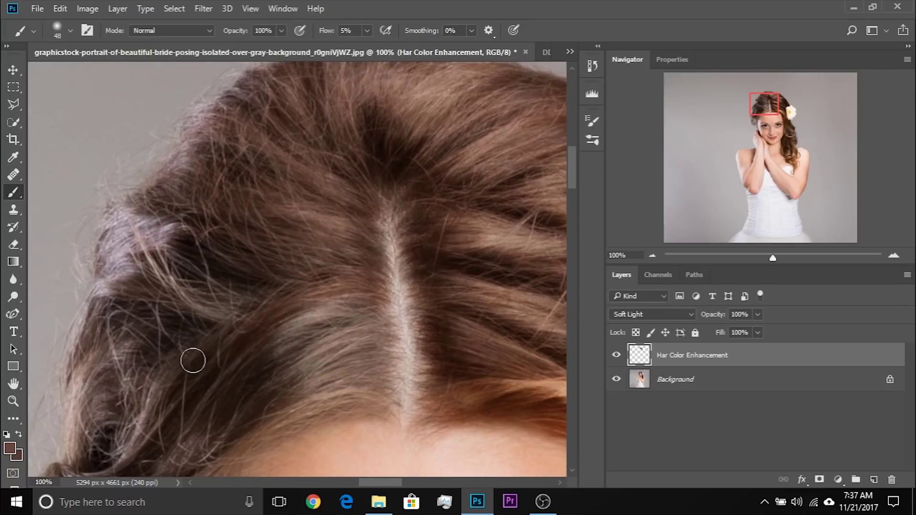
scroll(191, 334, "down", 2)
scroll(191, 334, "left", 2)
left_click(327, 319, "alt")
left_click_drag(315, 330, 201, 419)
left_click_drag(424, 314, 334, 358)
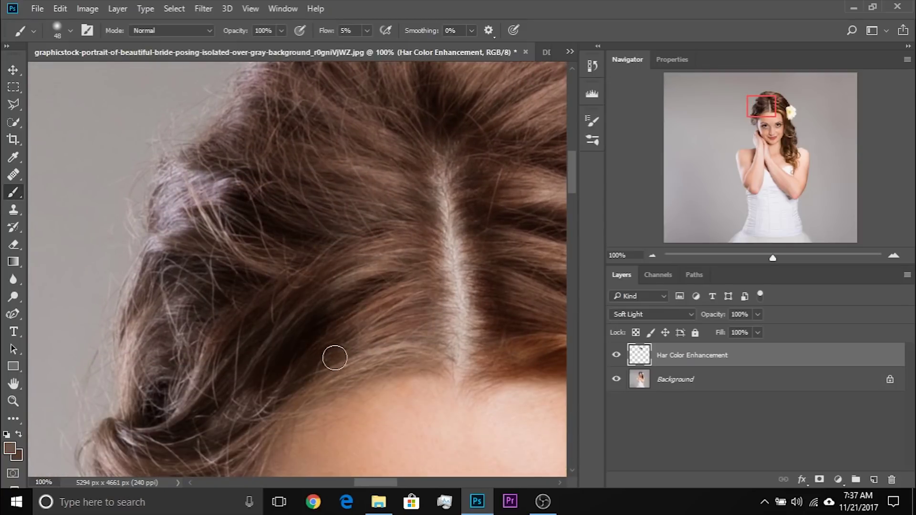
- Repeatedly sample nearby browns and paint the remaining hairline and side strands on the side opposite the flower
mouse_move(394, 350)
left_mouse_down()
mouse_move(412, 338)
mouse_move(269, 416)
left_mouse_up()
left_click(420, 331, "alt")
left_click(305, 377, "alt")
left_click_drag(250, 380, 293, 334)
mouse_move(271, 396)
left_mouse_down()
mouse_move(172, 384)
mouse_move(192, 437)
left_mouse_up()
left_click(284, 316, "alt")
mouse_move(250, 444)
left_mouse_down()
mouse_move(278, 306)
mouse_move(286, 314)
left_mouse_up()
mouse_move(234, 315)
left_mouse_down()
mouse_move(235, 367)
mouse_move(282, 292)
mouse_move(298, 357)
left_mouse_up()
left_click(271, 309, "alt")
mouse_move(325, 424)
left_mouse_down()
mouse_move(340, 368)
mouse_move(287, 344)
mouse_move(324, 353)
left_mouse_up()
left_click_drag(399, 282, 387, 330)
mouse_move(430, 206)
left_mouse_down()
mouse_move(387, 245)
mouse_move(217, 336)
left_mouse_up()
- Paint the dark hair directly below the flower and the strands beside the eye with a 40 px brush
key("ctrl+minus")
key("ctrl+minus")
left_click_drag(521, 374, 401, 286)
key("ctrl+minus")
key("ctrl+minus")
scroll(236, 293, "up", 3)
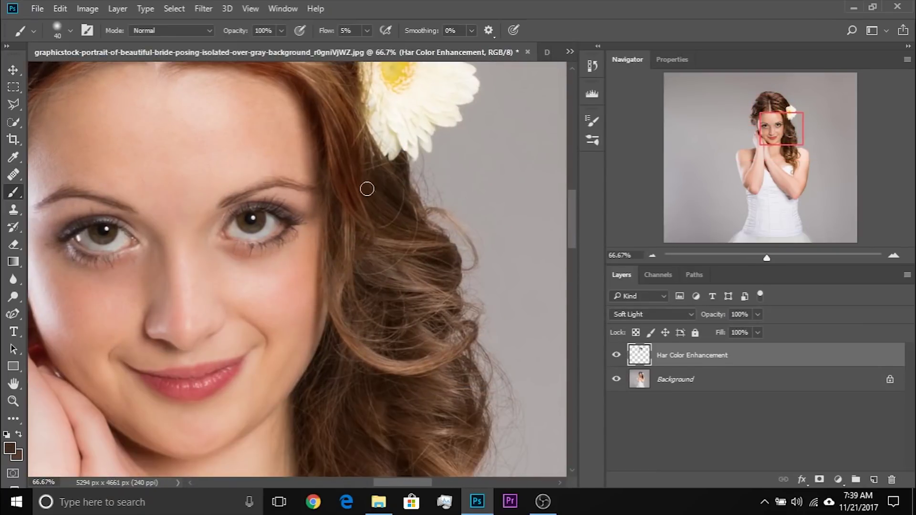
scroll(364, 188, "up", 1)
left_click_drag(389, 286, 399, 349)
mouse_move(340, 227)
left_mouse_down()
mouse_move(379, 251)
mouse_move(345, 236)
left_mouse_up()
left_click_drag(341, 364, 329, 266)
left_click(329, 266, "alt")
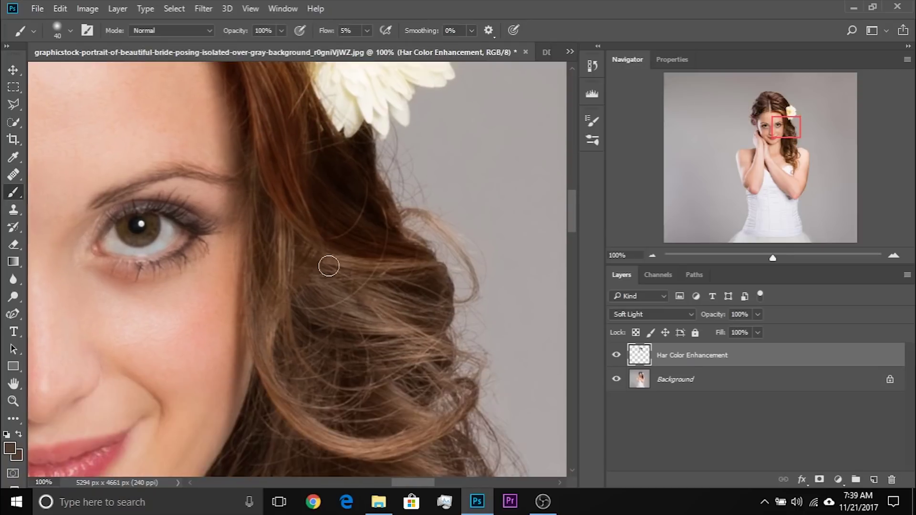
- Sample a reddish brown and paint the face-framing strands and the large looping curl beside the cheek
left_click_drag(291, 233, 292, 251)
mouse_move(257, 306)
left_mouse_down()
mouse_move(353, 447)
mouse_move(463, 408)
left_mouse_up()
left_click(364, 450, "alt")
left_click_drag(298, 309, 330, 301)
scroll(359, 410, "down", 10)
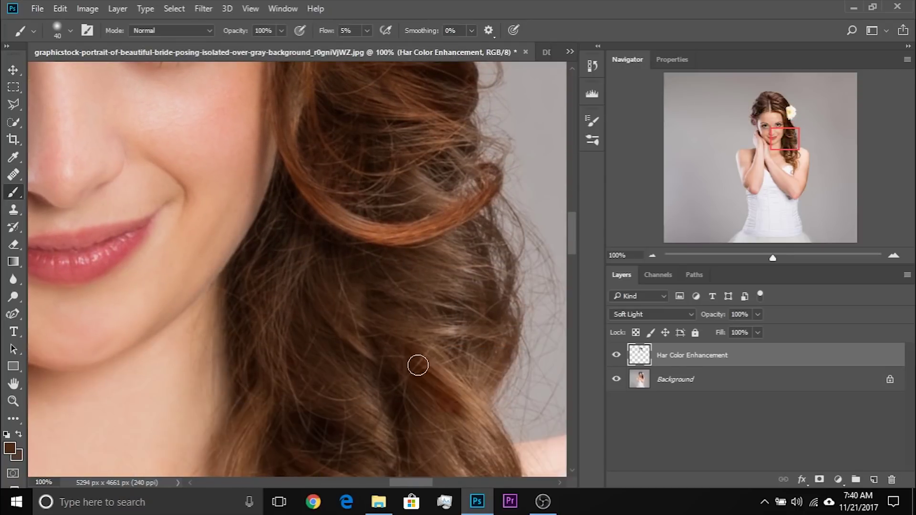
- Paint sampled browns over the shoulder curl, the dark strands below the looping curl and the strands along the neck
scroll(429, 358, "up", 5)
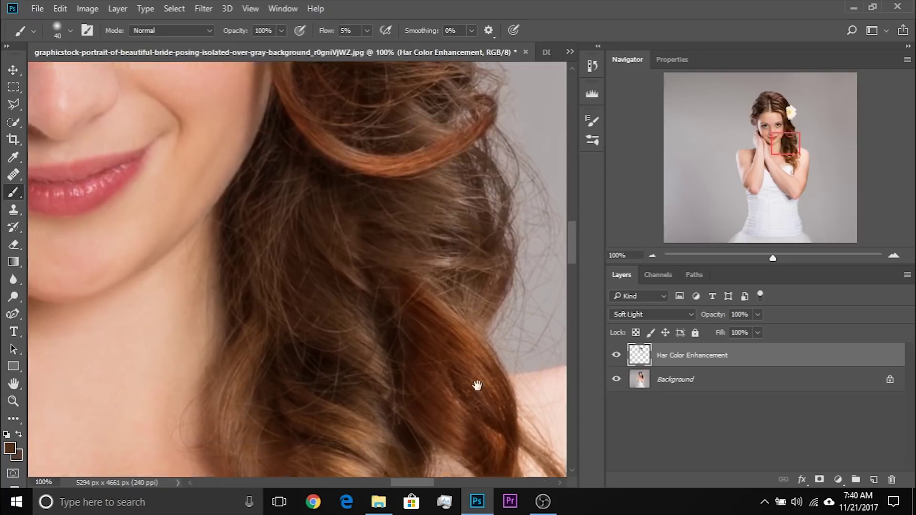
scroll(405, 229, "up", 5)
scroll(415, 246, "left", 2)
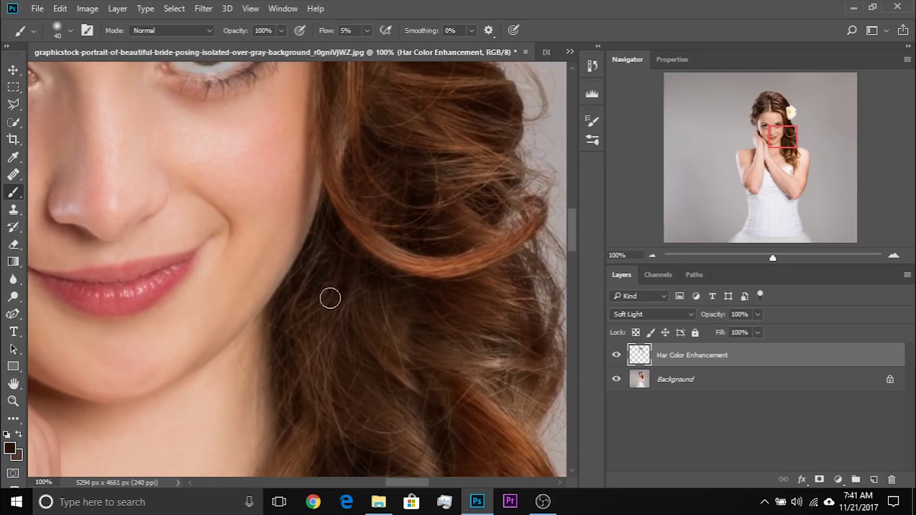
scroll(305, 315, "down", 8)
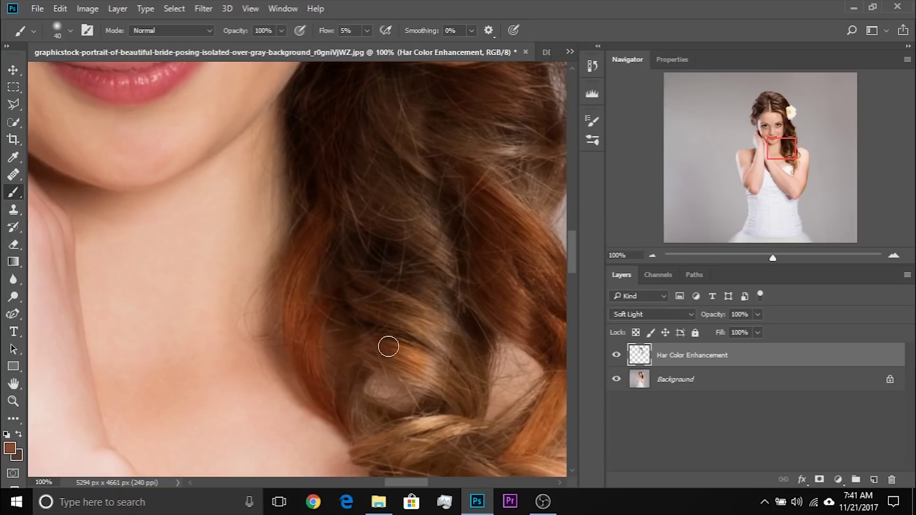
scroll(364, 287, "up", 2)
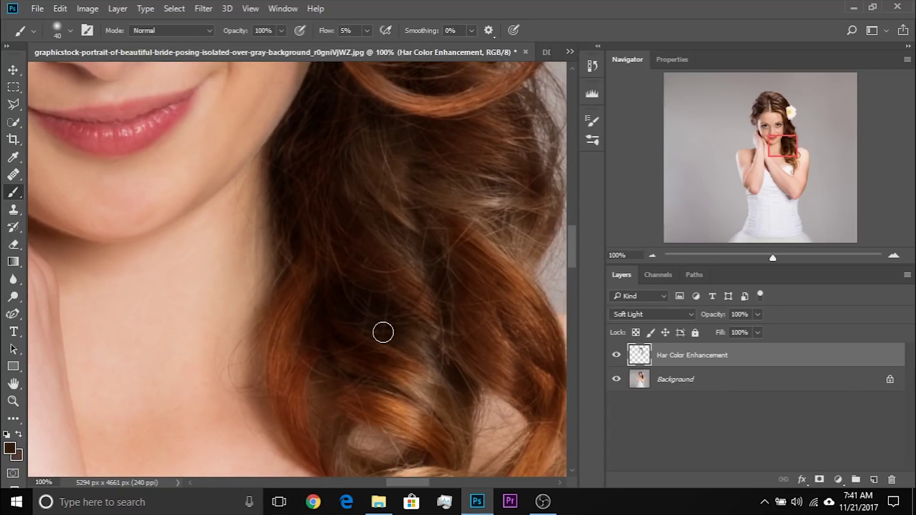
- Sample browns from the lower curls and paint the lowest curls over the chest with a 52 px brush
left_click(405, 395, "alt")
scroll(405, 393, "down", 5)
key("bracketright")
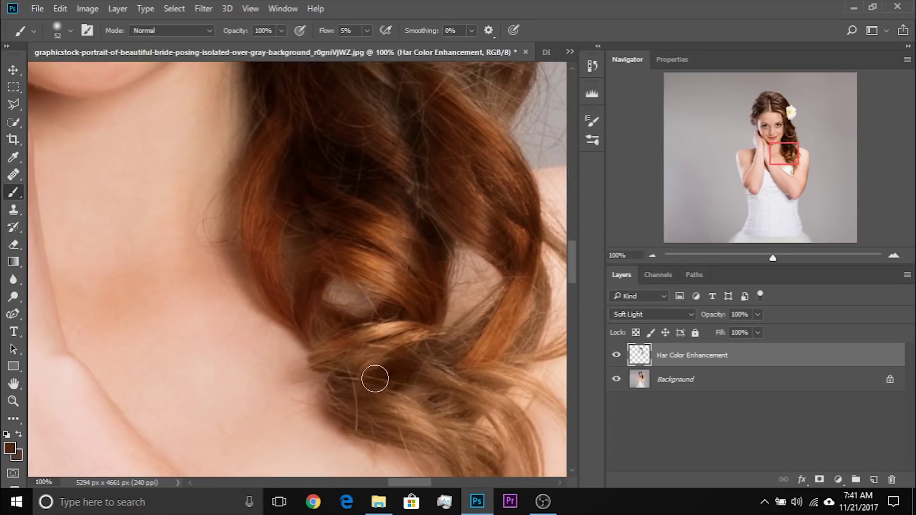
left_click(410, 415, "alt")
mouse_move(470, 458)
left_mouse_down()
mouse_move(438, 403)
mouse_move(414, 287)
left_mouse_up()
left_click_drag(392, 229, 382, 363)
- Paint the lighter highlights and fine strands of the chest curls with a 28 px brush
key("bracketleft")
mouse_move(334, 255)
left_mouse_down()
mouse_move(416, 298)
mouse_move(439, 398)
left_mouse_up()
left_click_drag(340, 287, 379, 309)
scroll(423, 264, "up", 1)
scroll(336, 280, "down", 1)
scroll(343, 288, "up", 4)
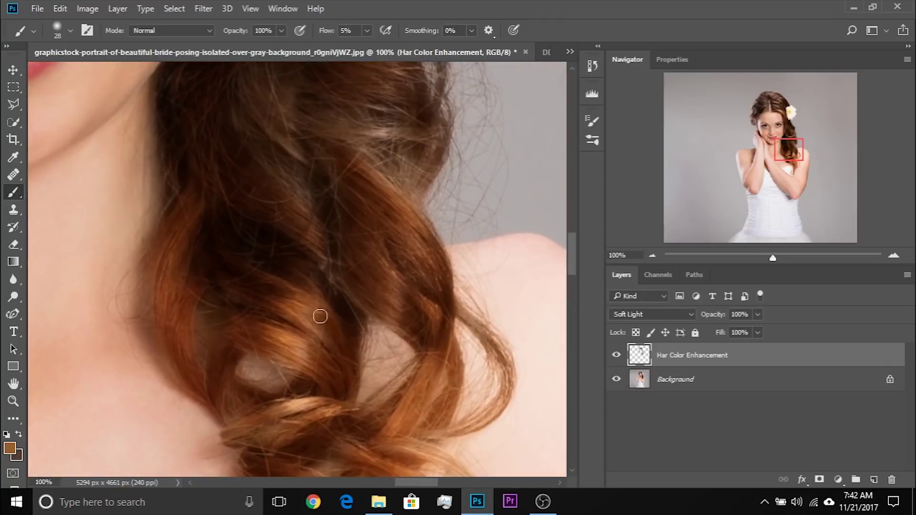
- Sample darker browns and paint the remaining unpainted hair directly below the looping curl, toward its outer edge
left_click(328, 329, "alt")
scroll(276, 262, "up", 2)
scroll(315, 309, "up", 2)
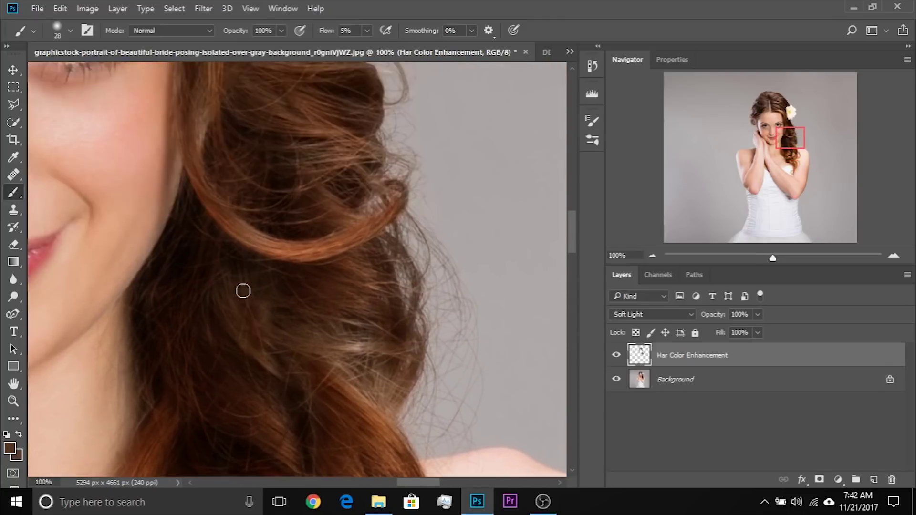
mouse_move(269, 314)
left_mouse_down()
mouse_move(304, 305)
mouse_move(382, 396)
left_mouse_up()
left_click(368, 348, "alt")
left_click_drag(382, 376, 377, 368)
left_click(382, 370, "alt")
scroll(386, 360, "down", 4)
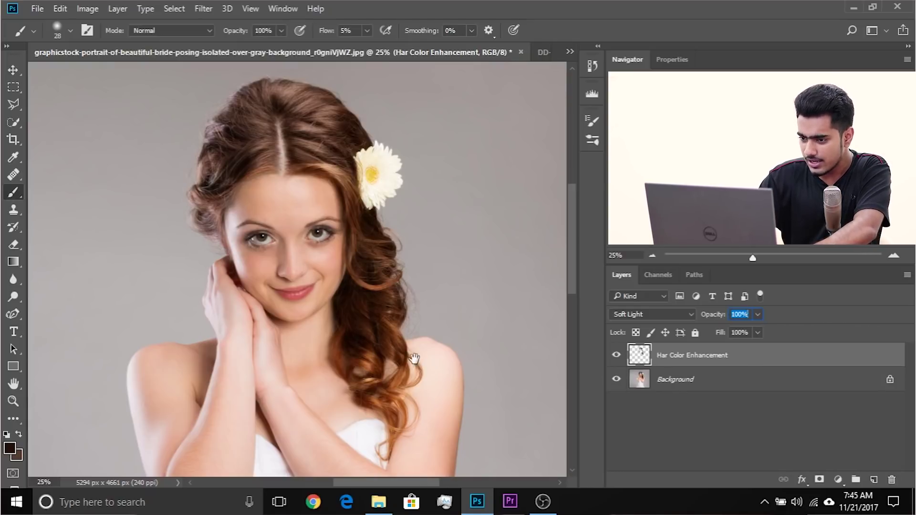
- Set the Har Color Enhancement layer's opacity to 95% and compare the hair with the layer hidden and shown
left_click(616, 356)
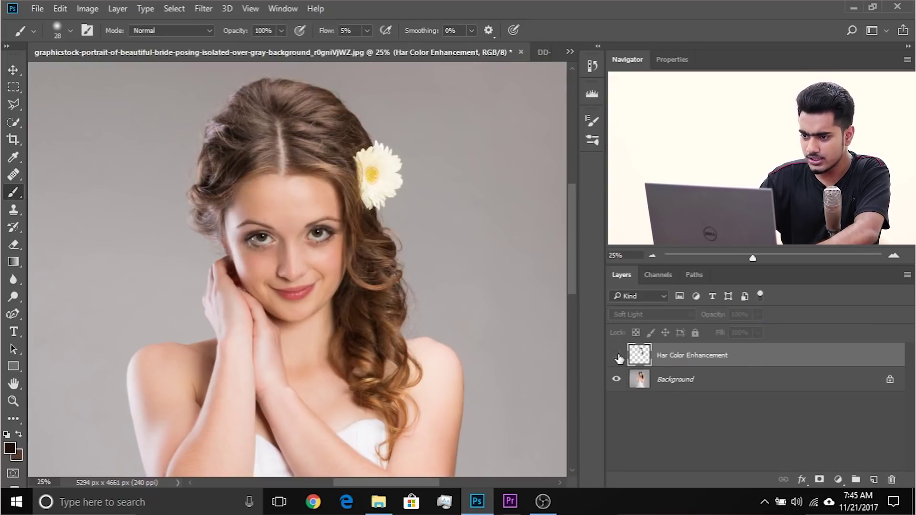
left_click(616, 356)
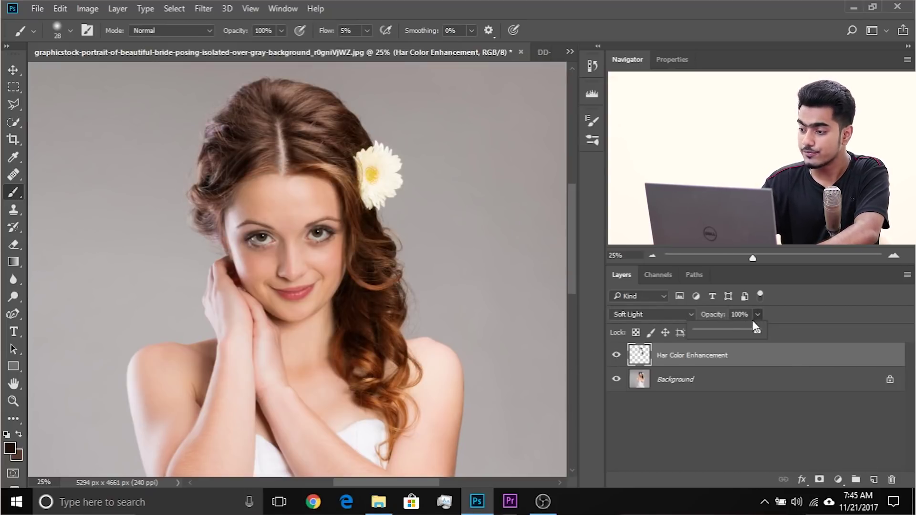
left_click_drag(717, 330, 738, 334)
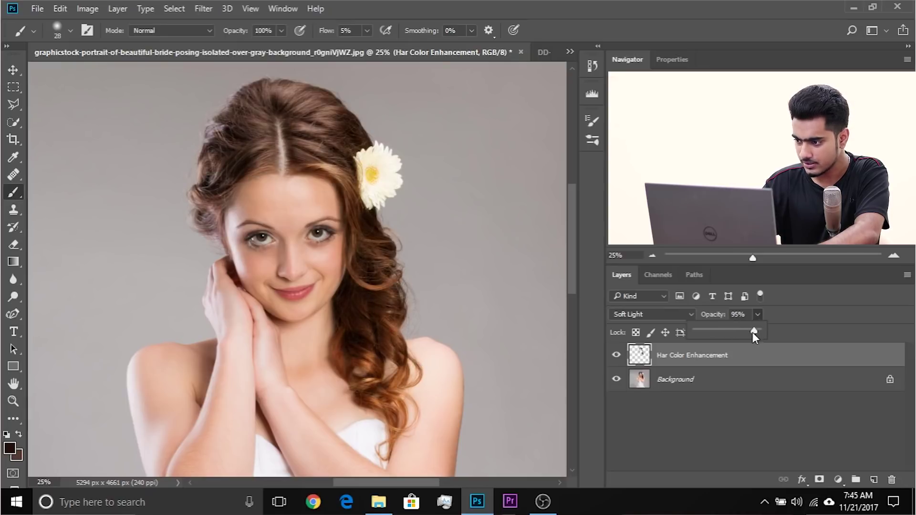
left_click(704, 353)
left_click(614, 358)
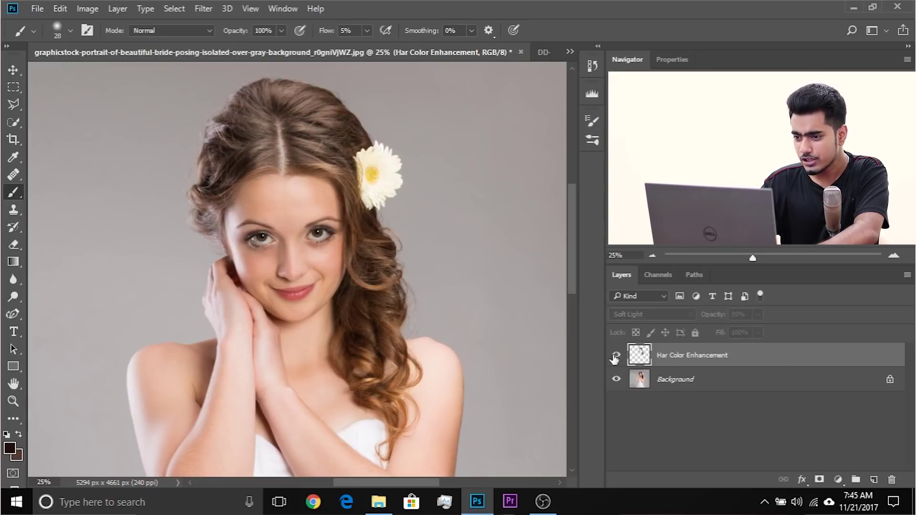
left_click(614, 358)
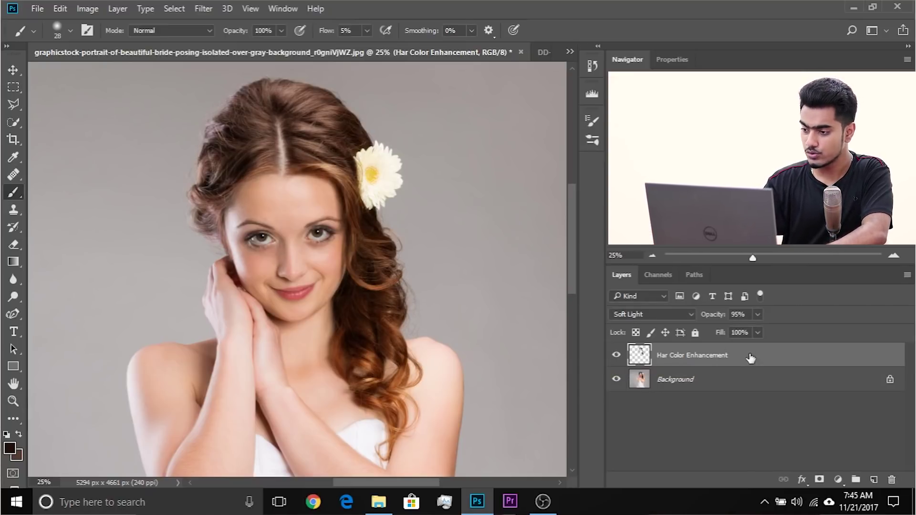
- Duplicate the Har Color Enhancement layer and group the copy with the original
key("ctrl+j")
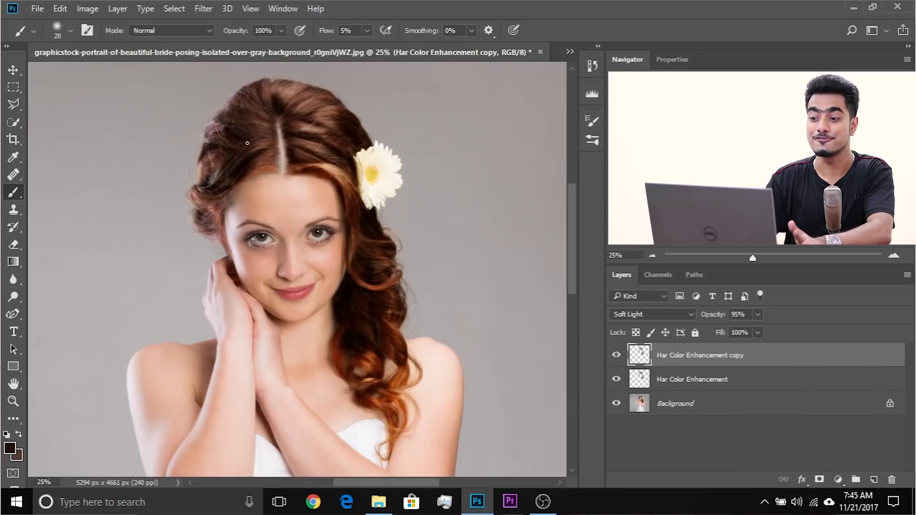
left_click(713, 381, "shift")
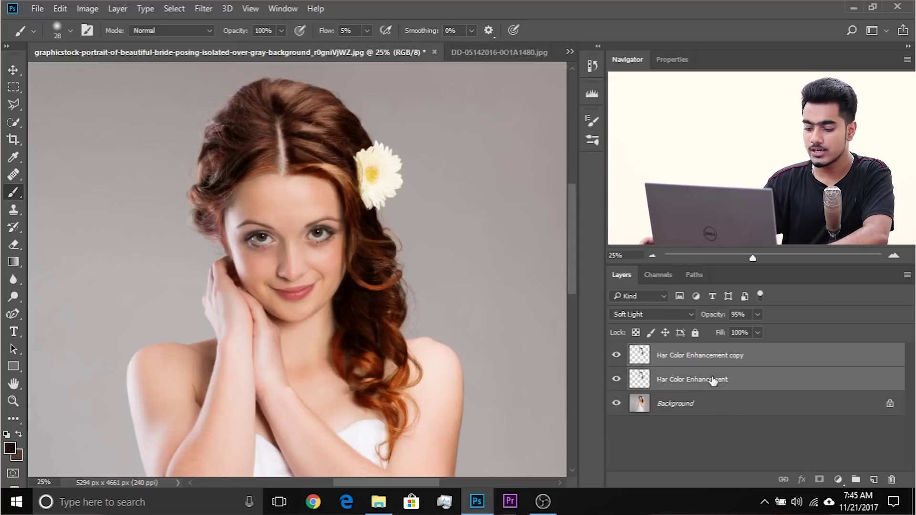
key("ctrl+g")
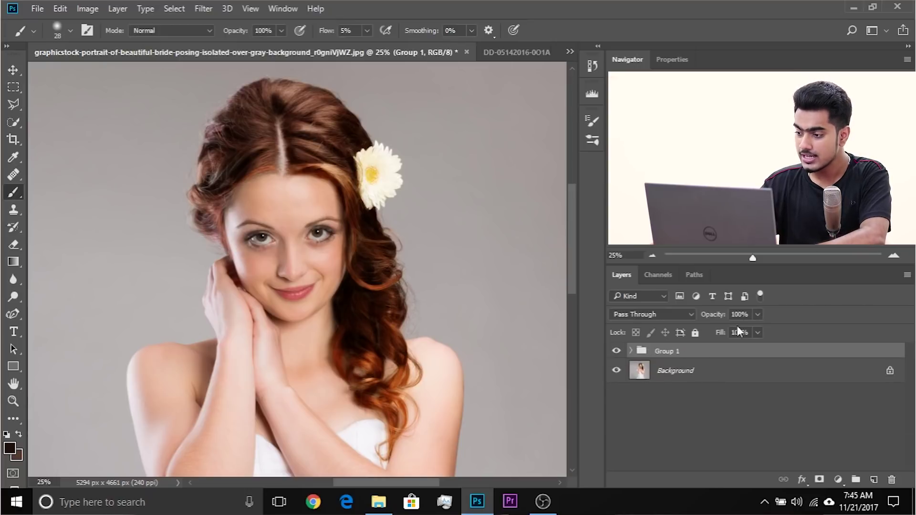
- Set the group's opacity to 65% and merge the group into a single layer
left_click(711, 329)
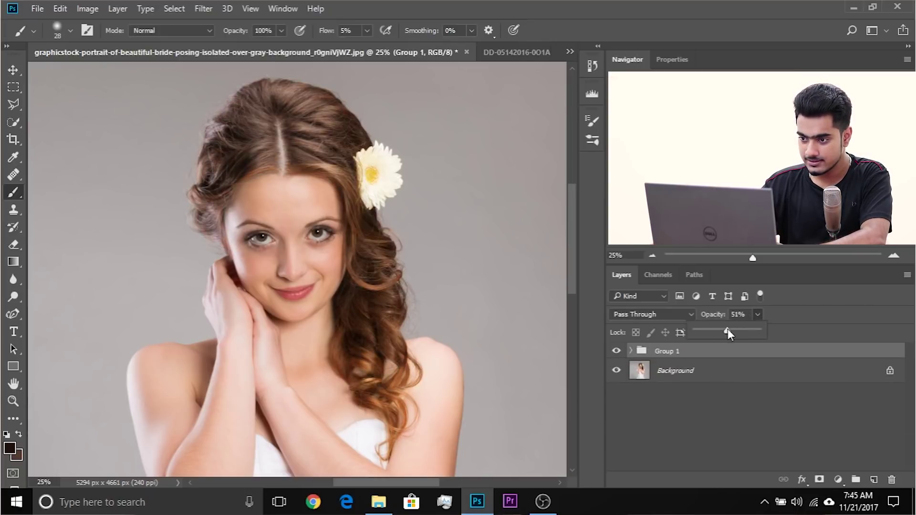
left_click_drag(729, 331, 737, 331)
left_click(635, 353)
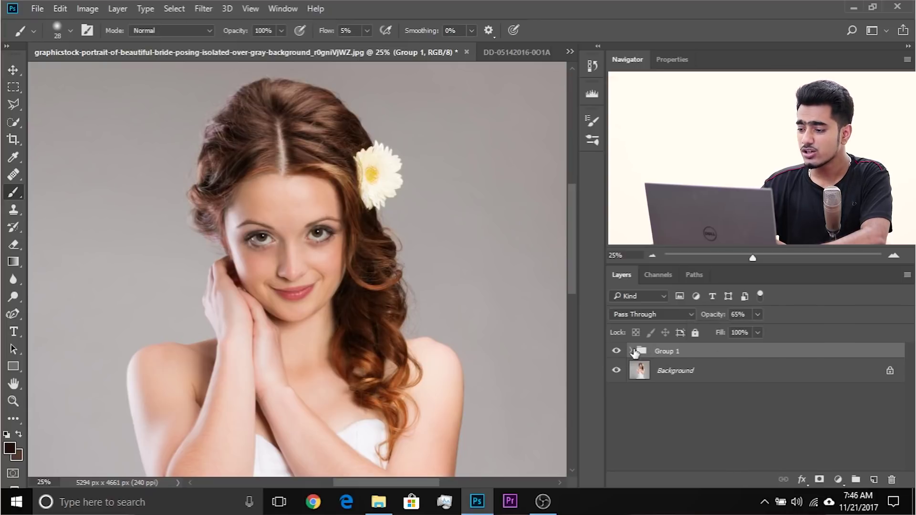
left_click(633, 351)
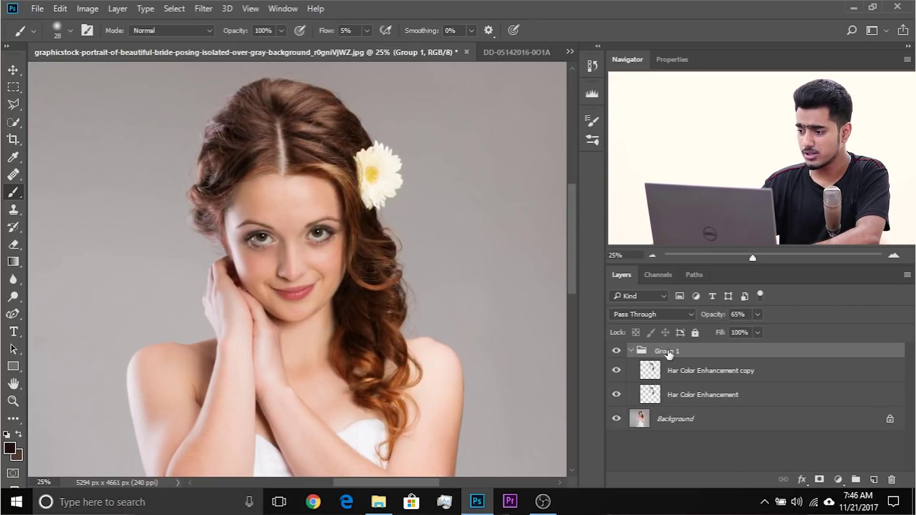
key("ctrl+e")
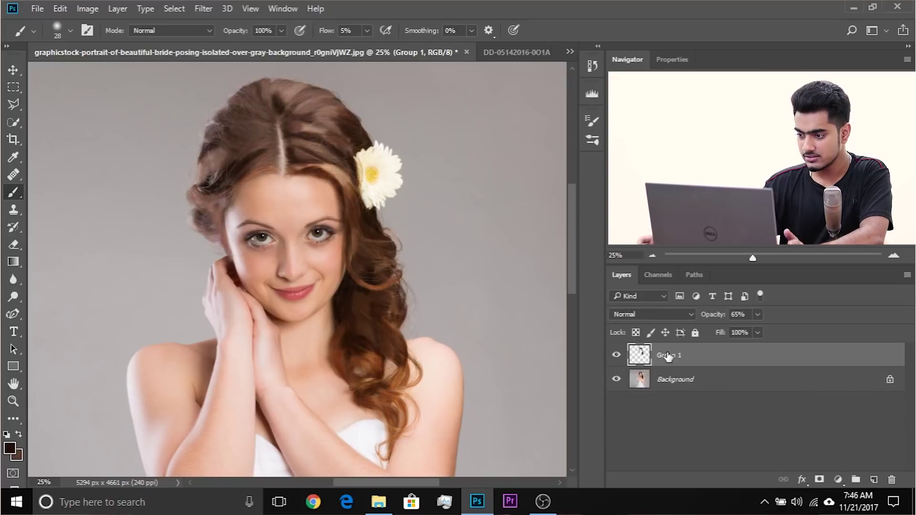
- Set the merged layer to Soft Light at 85% opacity and toggle its visibility to compare the hair
left_click(647, 315)
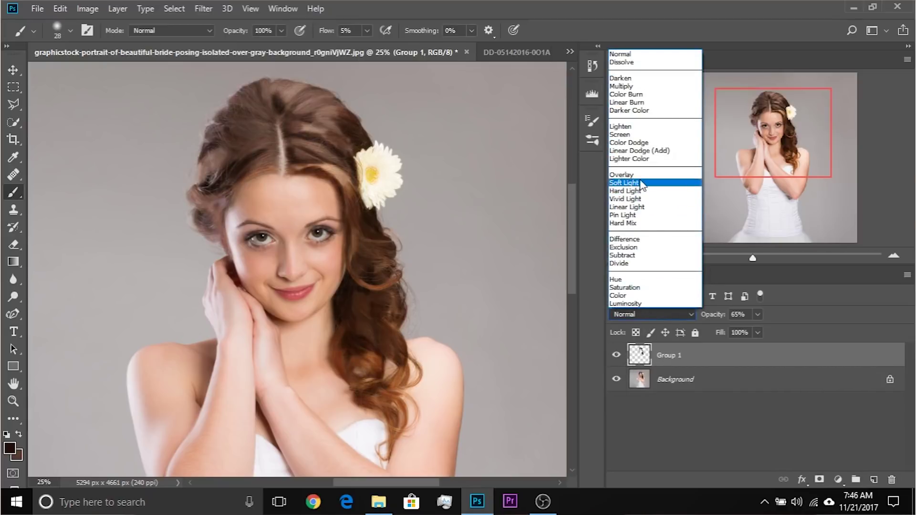
left_click(666, 183)
left_click(758, 314)
left_click_drag(759, 331, 729, 330)
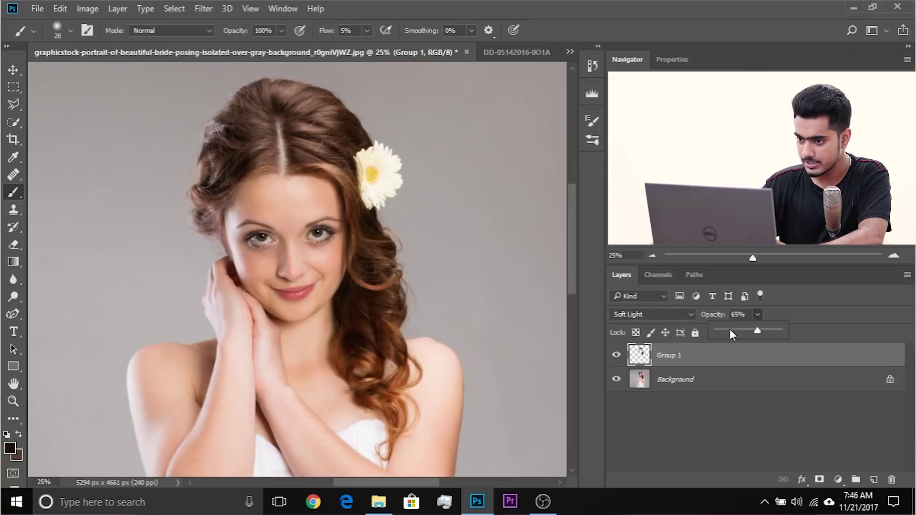
left_click_drag(758, 330, 769, 329)
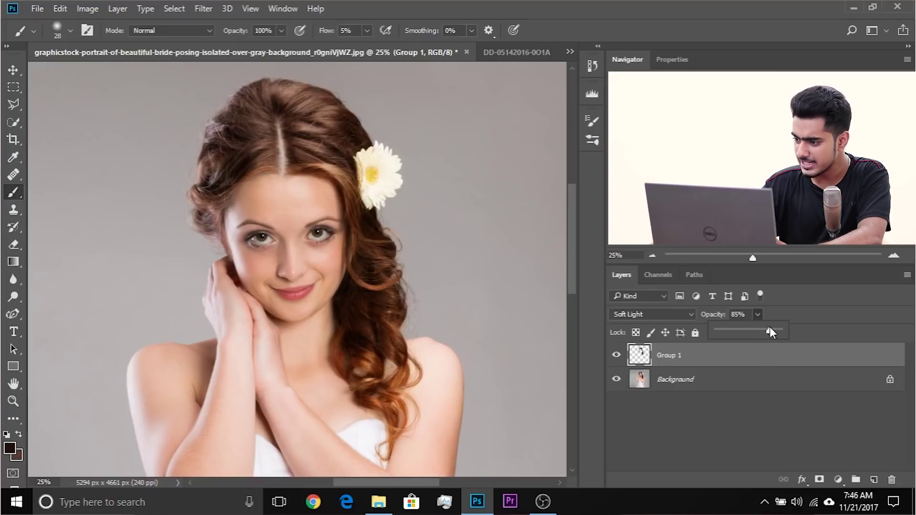
left_click(617, 359)
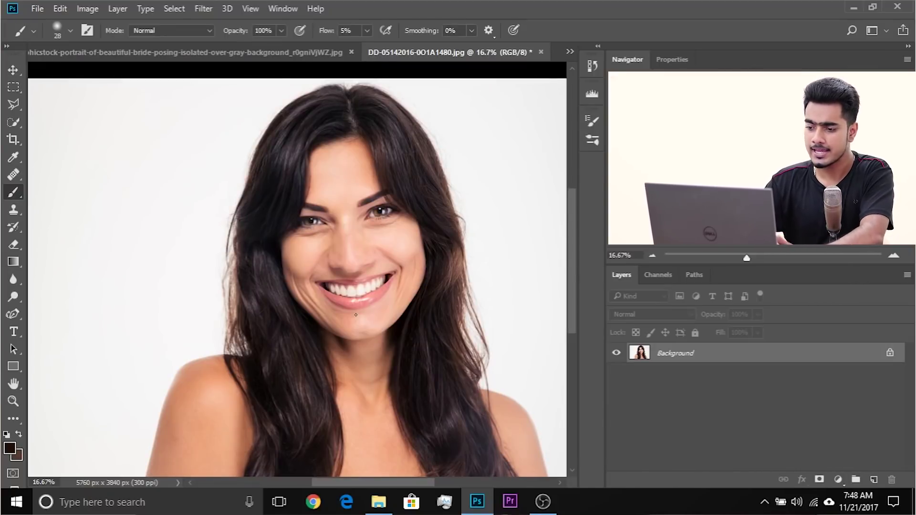
- In the dark-haired woman's portrait, add a Curves adjustment layer and raise the RGB curve to brighten the image
left_click_drag(356, 315, 353, 300)
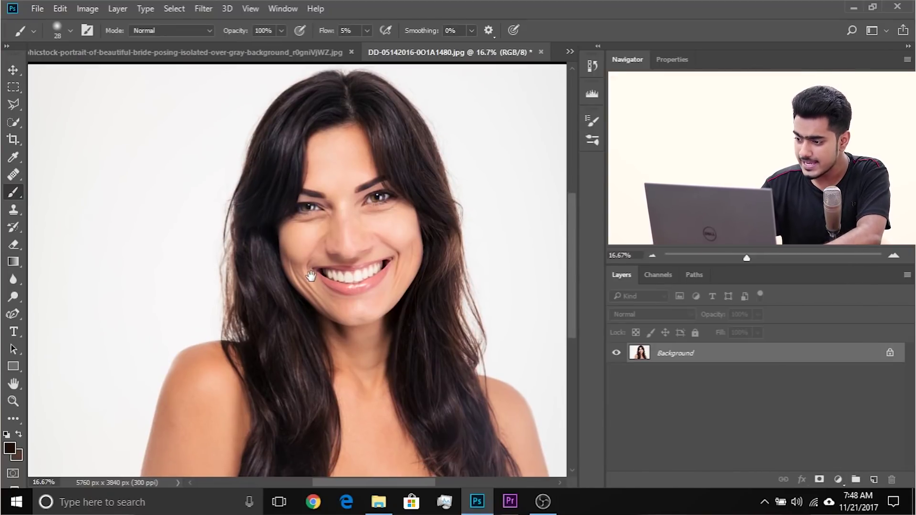
left_click(839, 480)
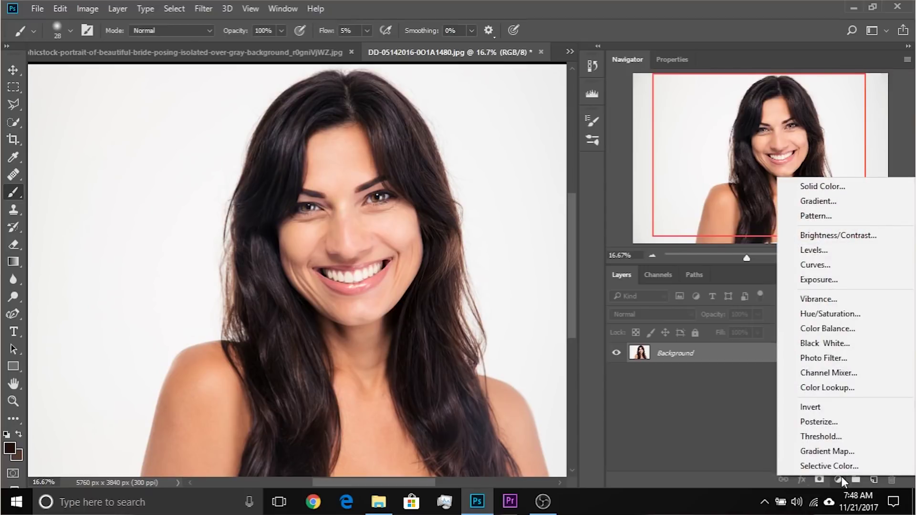
left_click(823, 268)
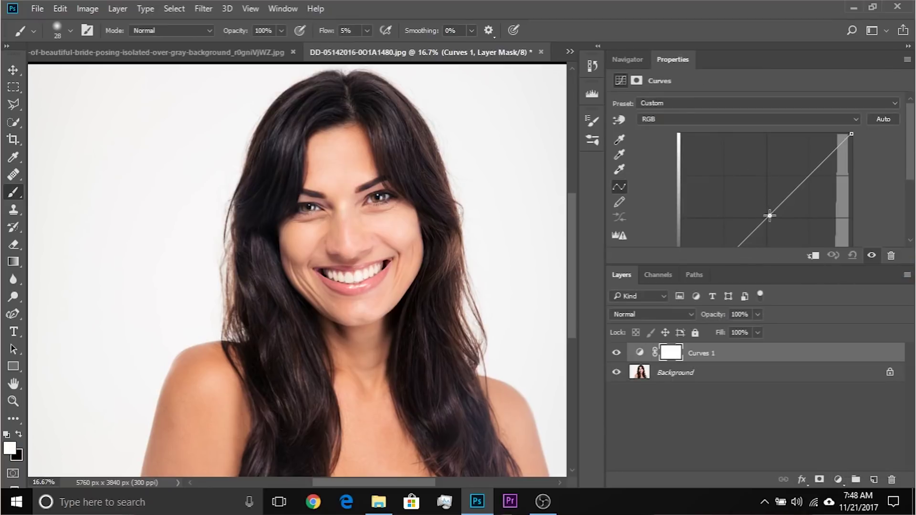
left_click_drag(770, 215, 751, 202)
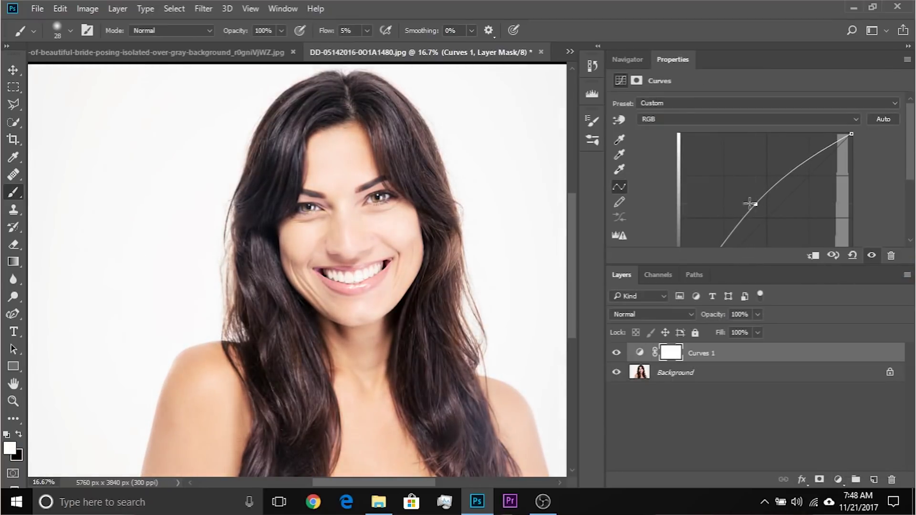
scroll(719, 202, "down", 3)
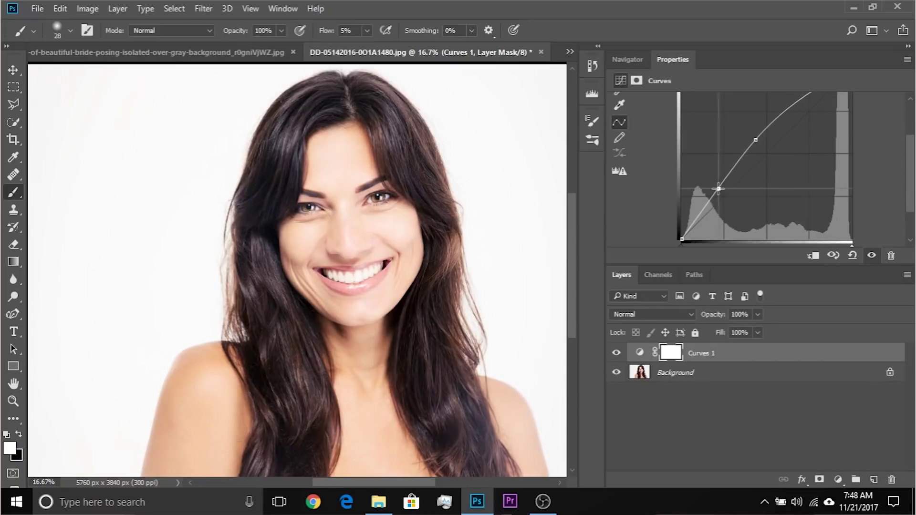
left_click_drag(718, 189, 720, 189)
- Invert the Curves layer's mask to black so the brightening is hidden
left_click(640, 353)
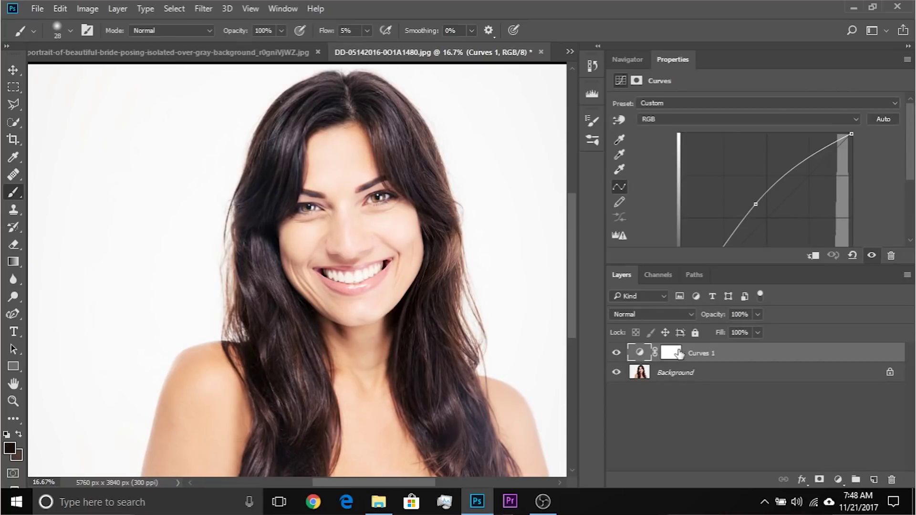
left_click(679, 356)
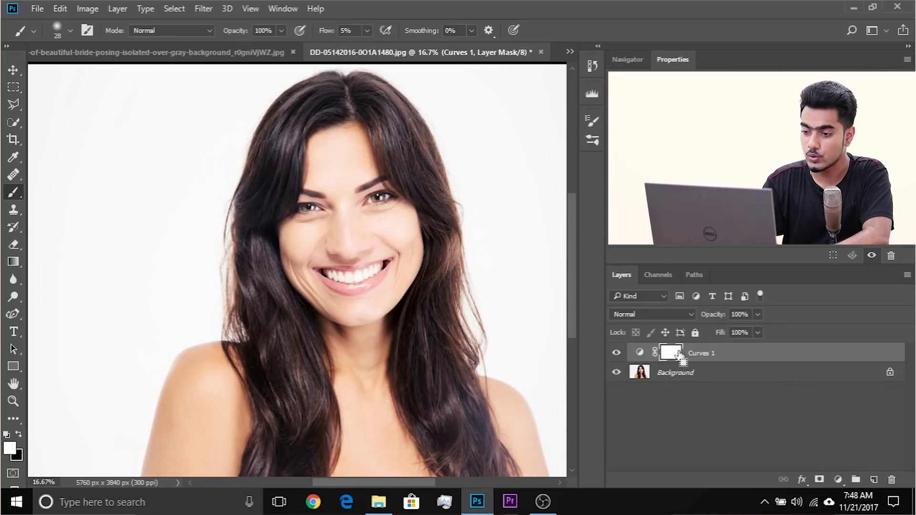
key("ctrl+i")
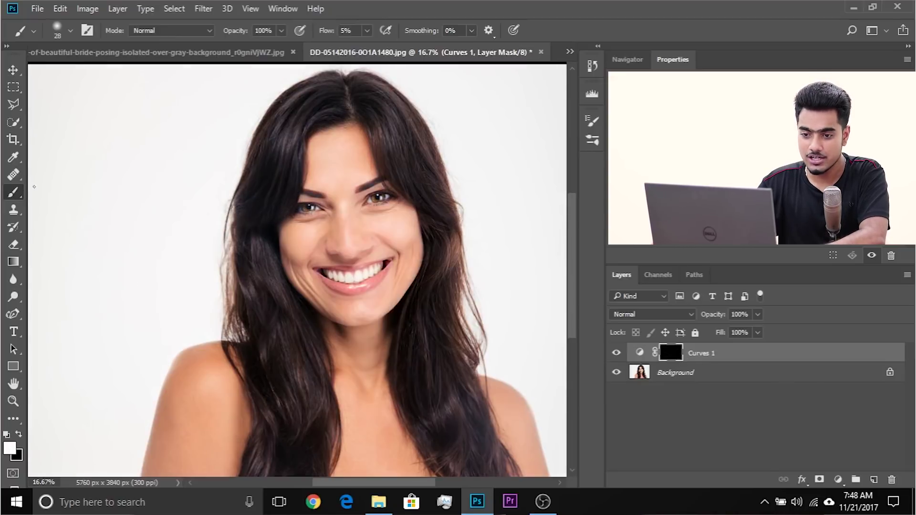
- Set the brush flow to 100% and paint white on the Curves mask over the hair beside the forehead with a 184 px brush
left_click_drag(284, 175, 298, 213)
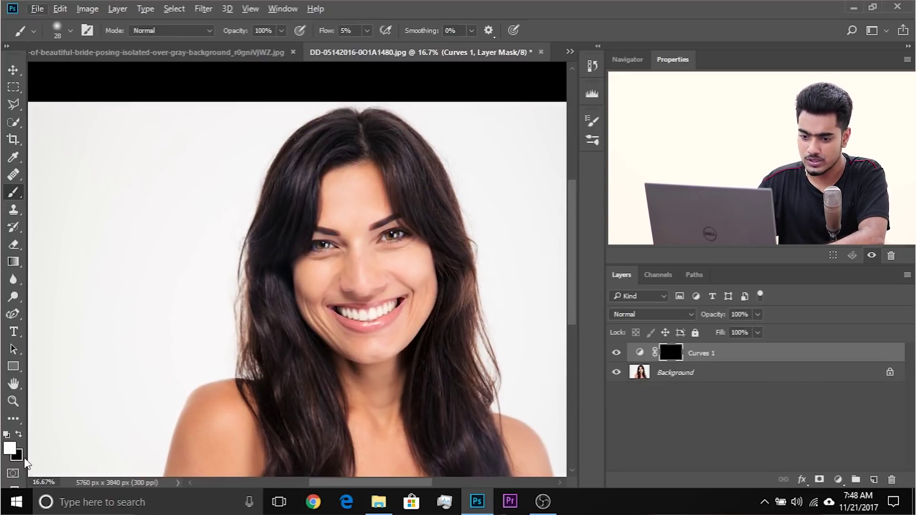
left_click_drag(370, 32, 408, 50)
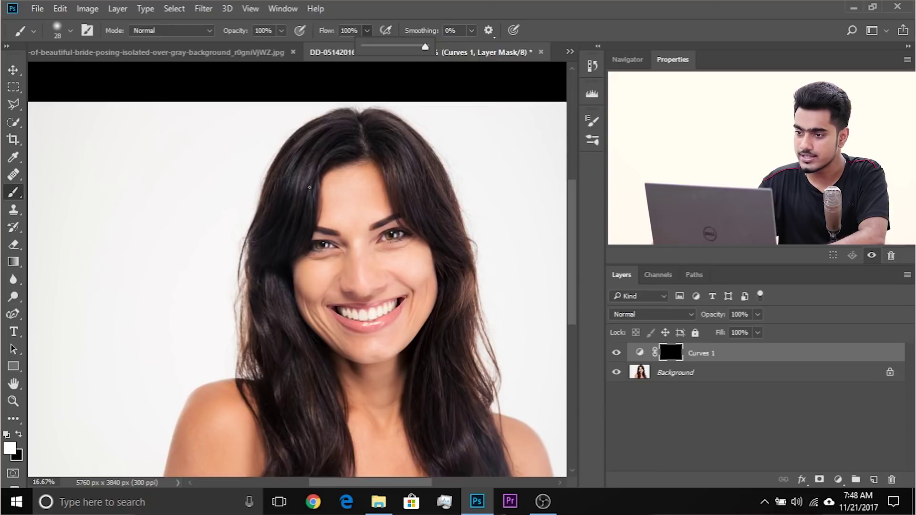
mouse_move(269, 174)
left_mouse_down()
mouse_move(279, 175)
mouse_move(276, 202)
mouse_move(302, 198)
left_mouse_up()
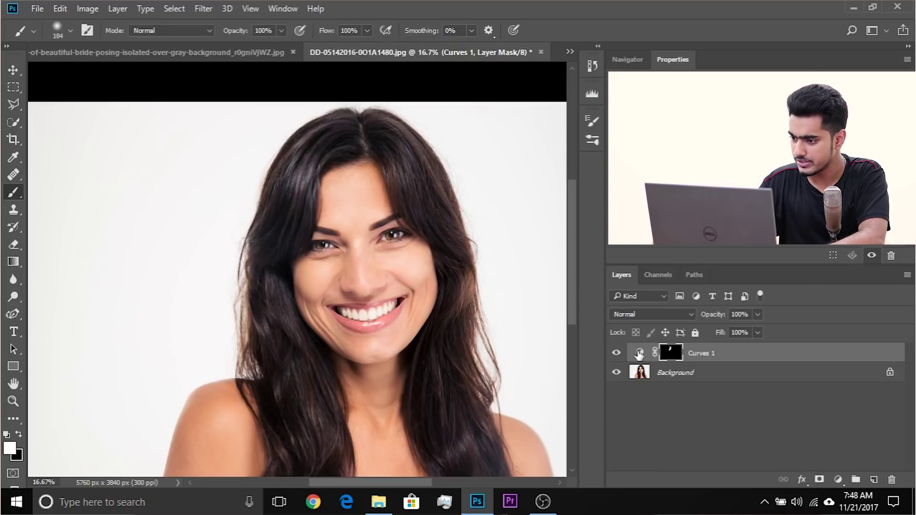
- Reopen the Curves 1 adjustment and add a second point on the shadow part of the RGB curve
left_click(640, 354)
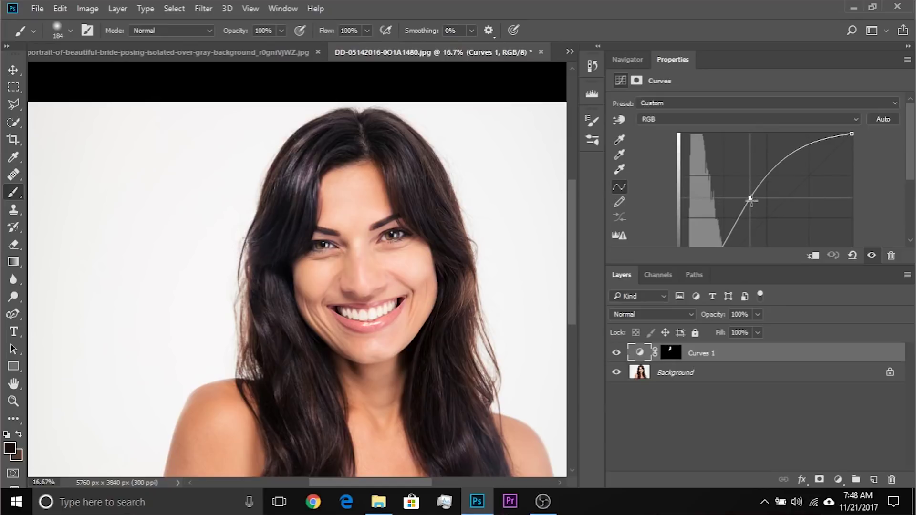
scroll(726, 210, "down", 2)
left_click(720, 210)
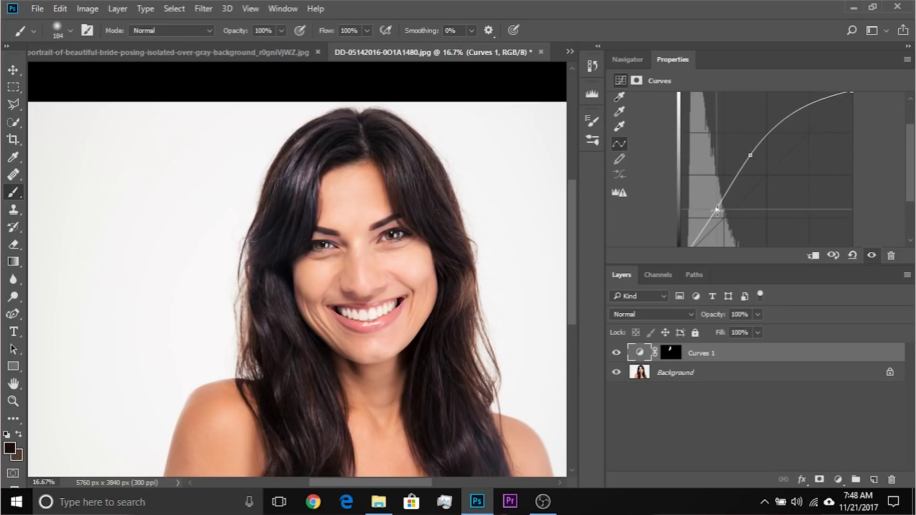
left_click_drag(308, 197, 303, 190)
left_click(279, 233)
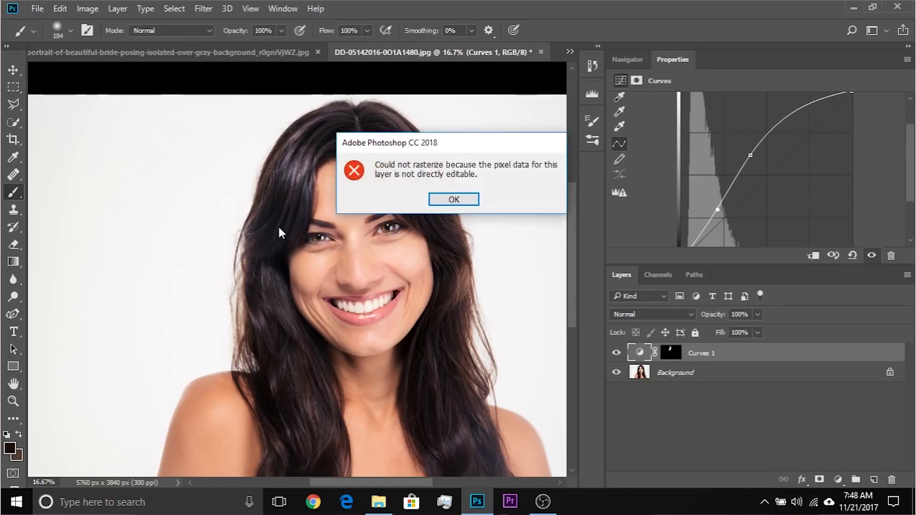
left_click(454, 200)
- Paint white on the Curves 1 mask down the hair on the image's left side, enlarging the brush to 484 px for the lower lengths
left_click(678, 357)
key("d")
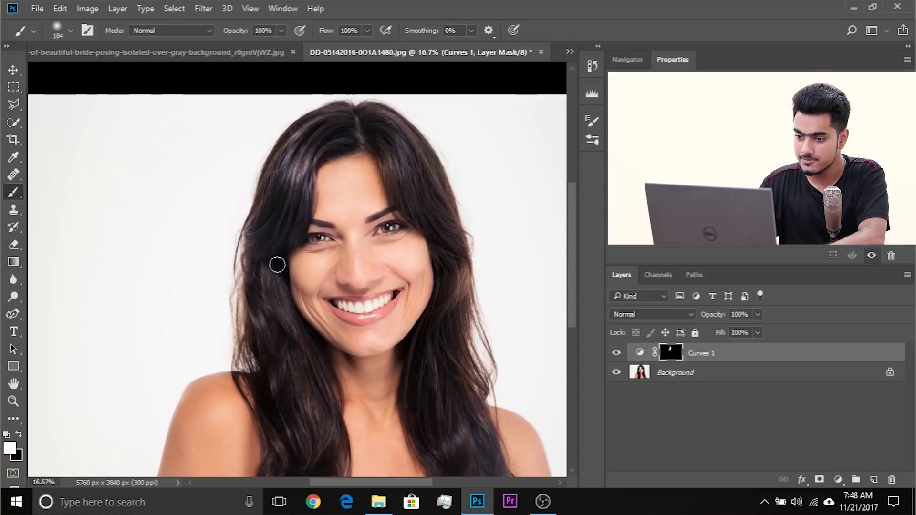
mouse_move(277, 265)
left_mouse_down()
mouse_move(270, 272)
mouse_move(284, 313)
mouse_move(268, 344)
mouse_move(267, 374)
mouse_move(299, 370)
mouse_move(313, 356)
mouse_move(313, 292)
left_mouse_up()
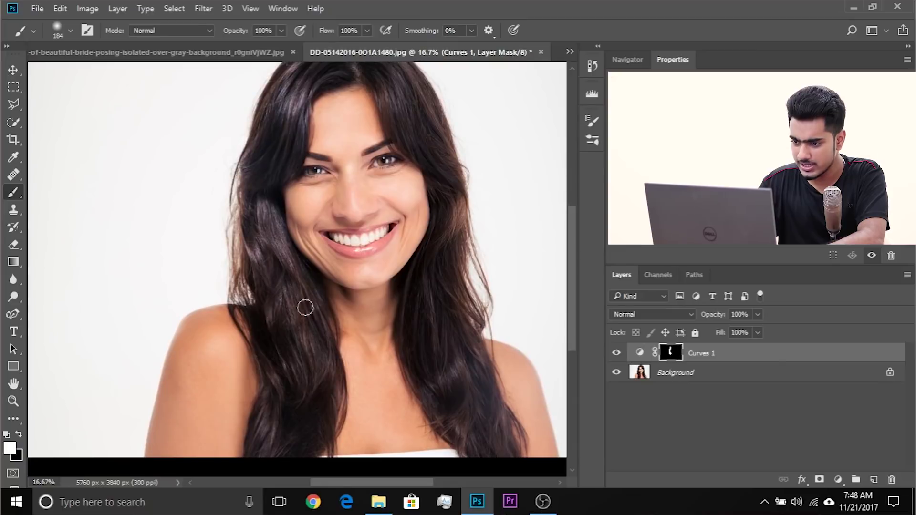
right_click(299, 347, "alt")
left_click_drag(300, 325, 282, 434)
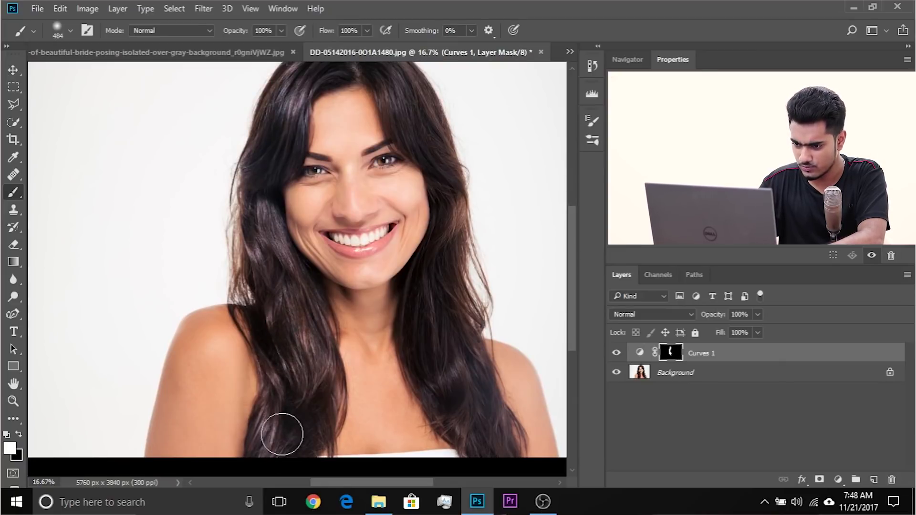
- Continue painting white on the mask over the crown and down the hair on the image's right side
scroll(282, 435, "up", 3)
mouse_move(296, 151)
left_mouse_down()
mouse_move(320, 129)
mouse_move(385, 142)
mouse_move(450, 263)
mouse_move(455, 303)
mouse_move(434, 413)
left_mouse_up()
scroll(420, 357, "down", 1)
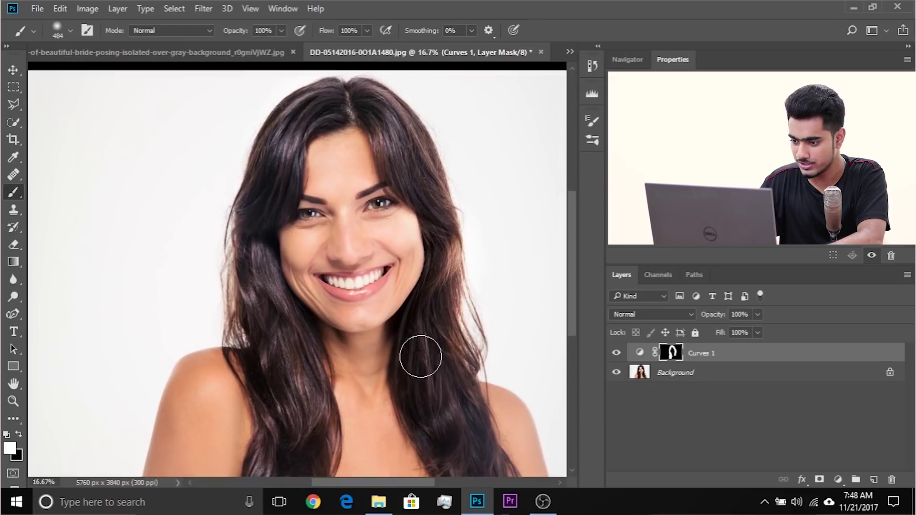
mouse_move(421, 356)
left_mouse_down()
mouse_move(447, 440)
mouse_move(460, 441)
mouse_move(469, 385)
mouse_move(447, 444)
mouse_move(515, 483)
left_mouse_up()
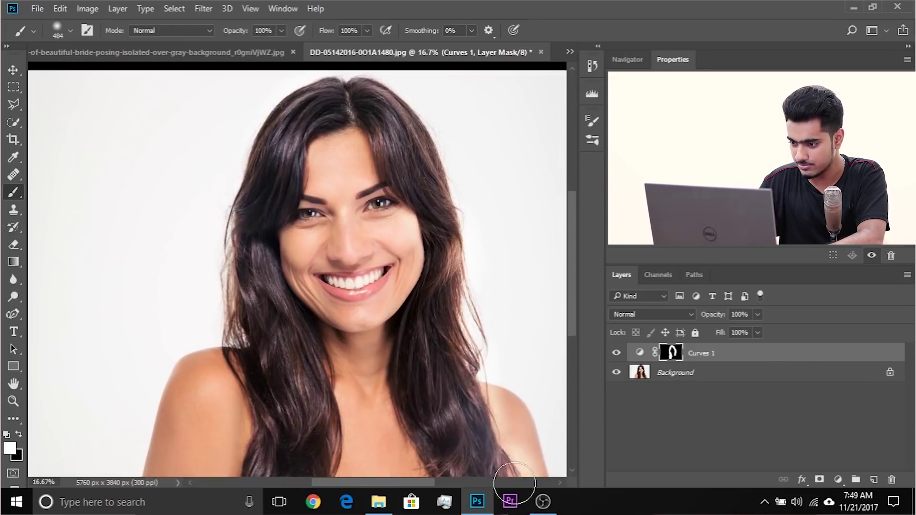
- Paint black on the Curves 1 mask along the hair's outer edge and the shoulder on the image's right side
scroll(515, 483, "down", 2)
key("x")
mouse_move(454, 272)
left_mouse_down()
mouse_move(469, 385)
mouse_move(497, 463)
left_mouse_up()
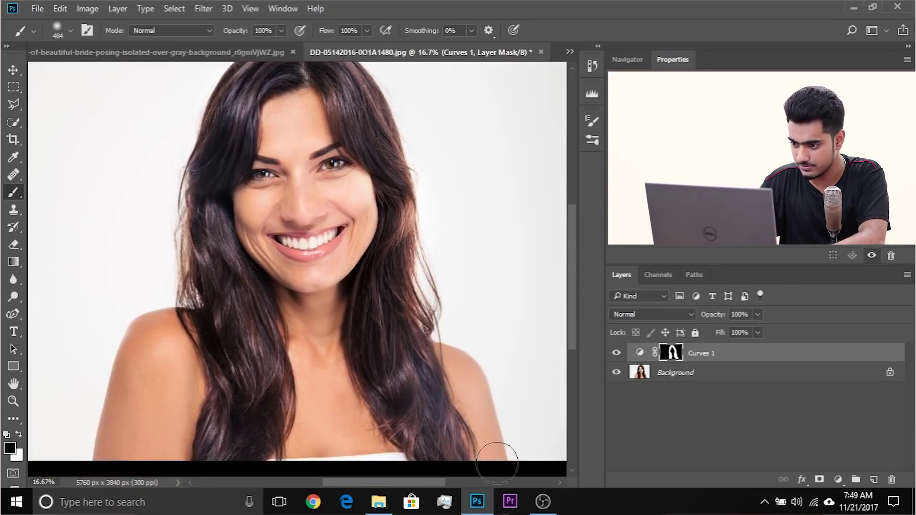
- Add a new empty layer above Curves 1 and set its blend mode to Soft Light
scroll(411, 275, "up", 3)
scroll(411, 276, "up", 1)
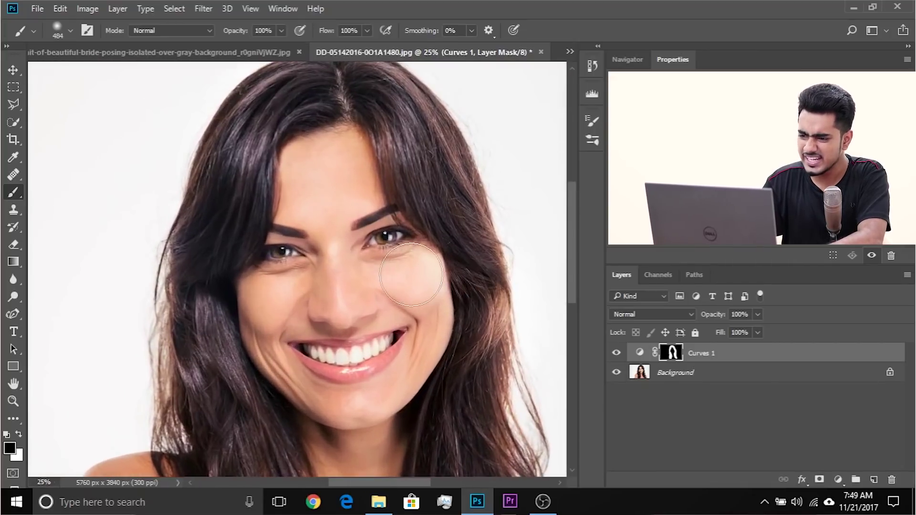
left_click(874, 479)
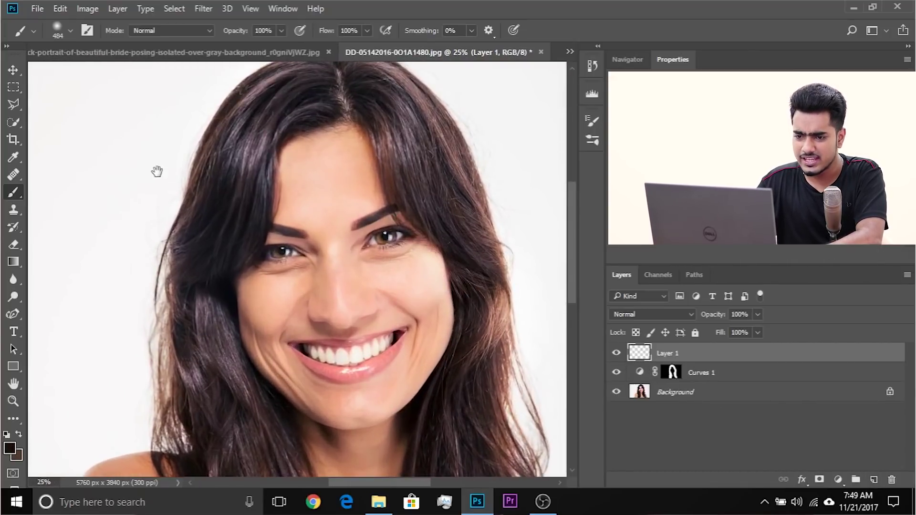
scroll(157, 178, "up", 1)
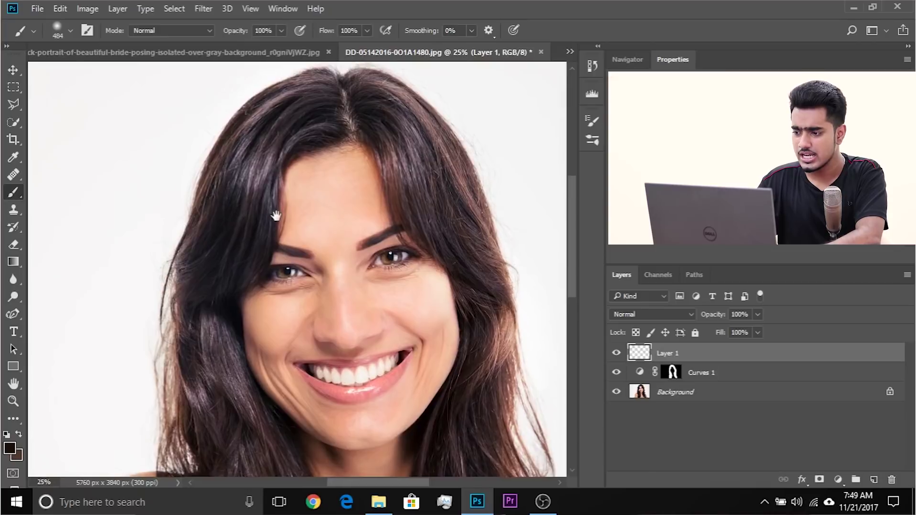
scroll(277, 215, "up", 2)
left_click(638, 316)
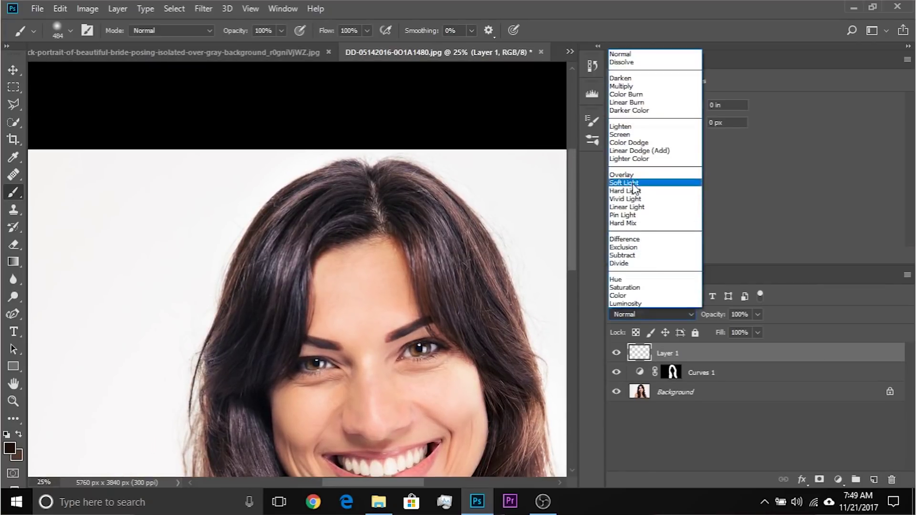
left_click(653, 178)
- Sample a highlight colour from the hair near the forehead, reduce the brush to 244 px and set its flow to 10%
key("ctrl+plus")
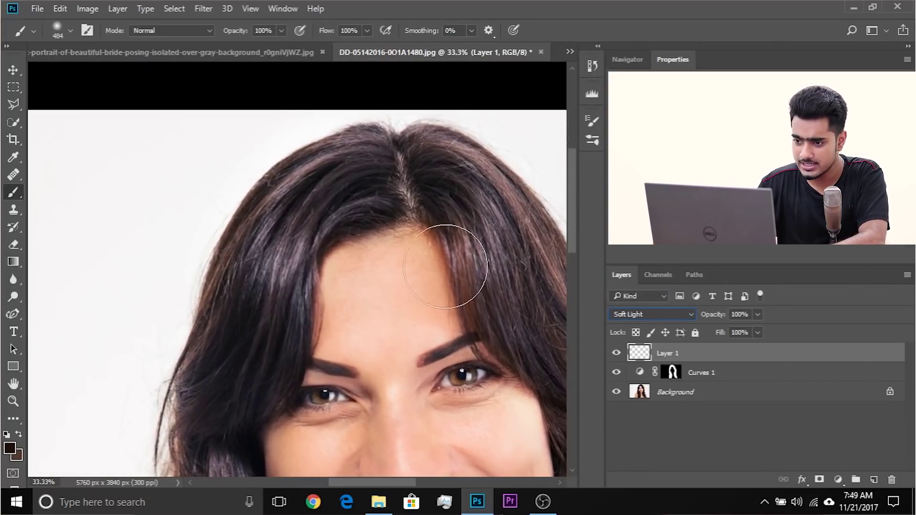
left_click(319, 210, "alt")
left_click_drag(313, 210, 297, 208)
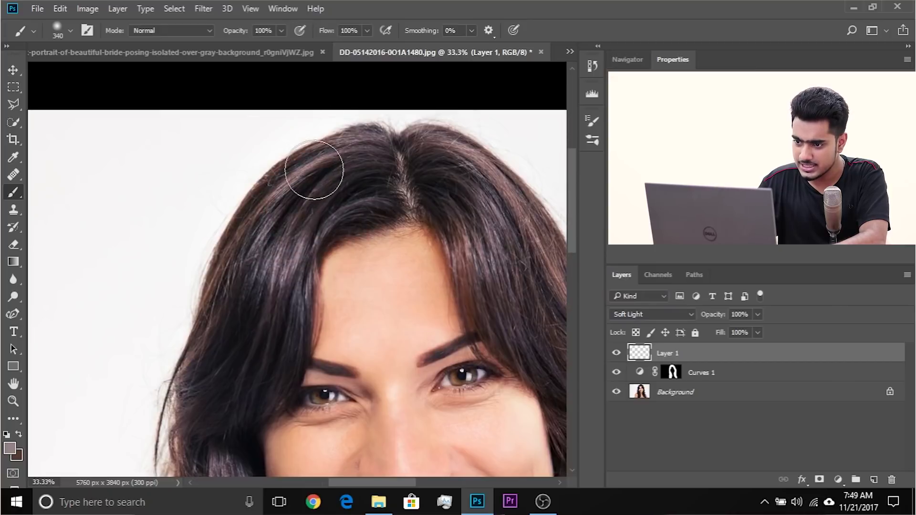
left_click_drag(314, 170, 303, 168)
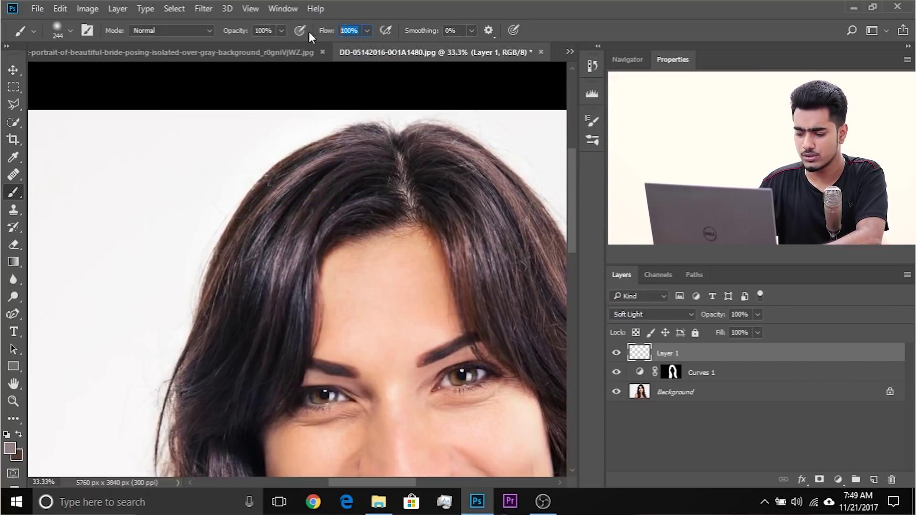
type("10")
key("Return")
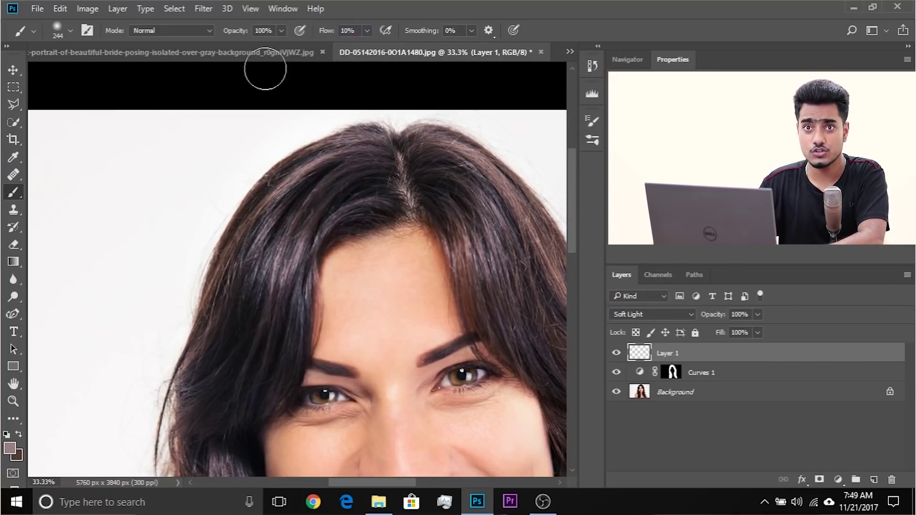
- Paint colour on the Soft Light layer over the hair left of the parting with a 154 px brush
left_click_drag(321, 174, 311, 174)
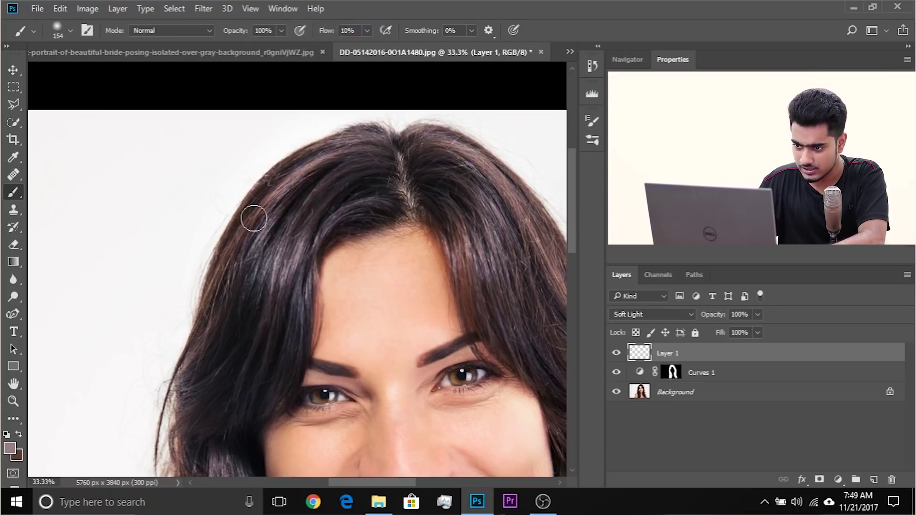
mouse_move(283, 211)
left_mouse_down()
mouse_move(264, 240)
mouse_move(290, 251)
mouse_move(297, 237)
mouse_move(228, 368)
mouse_move(327, 209)
left_mouse_up()
left_click_drag(372, 185, 291, 266)
- Paint reddish hair tones on the Soft Light layer over the hair right of the parting
scroll(289, 258, "down", 2)
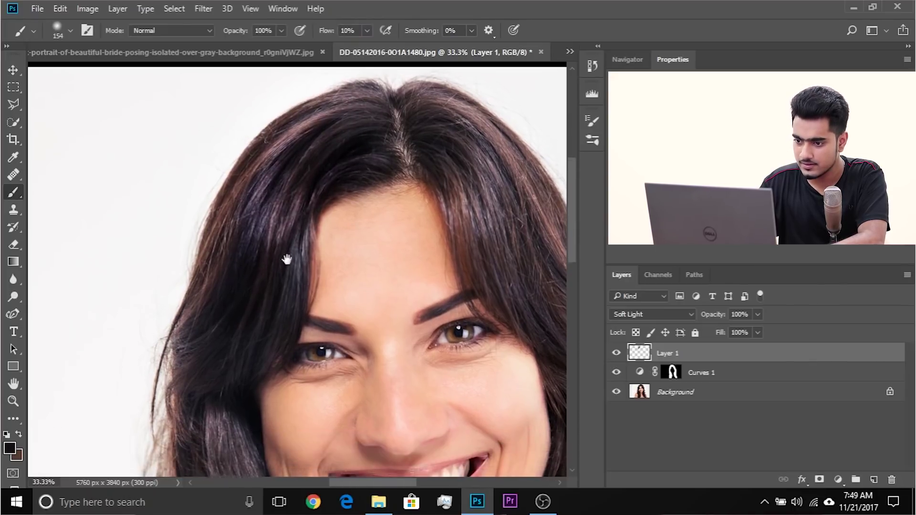
left_click_drag(344, 253, 247, 286)
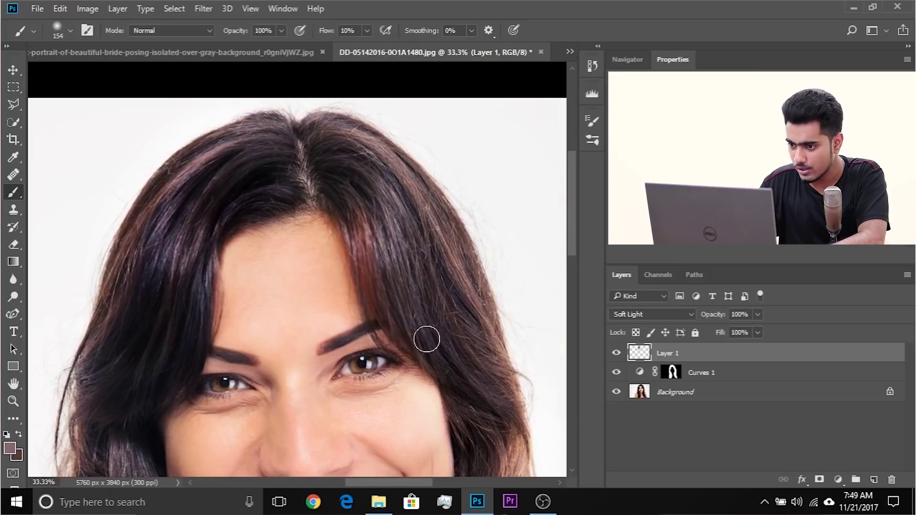
left_click_drag(436, 216, 363, 266)
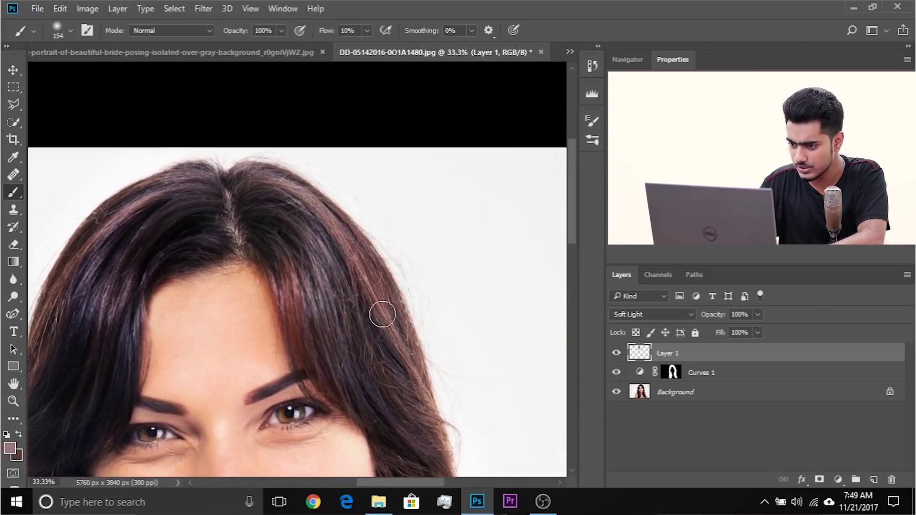
left_click_drag(409, 374, 364, 280)
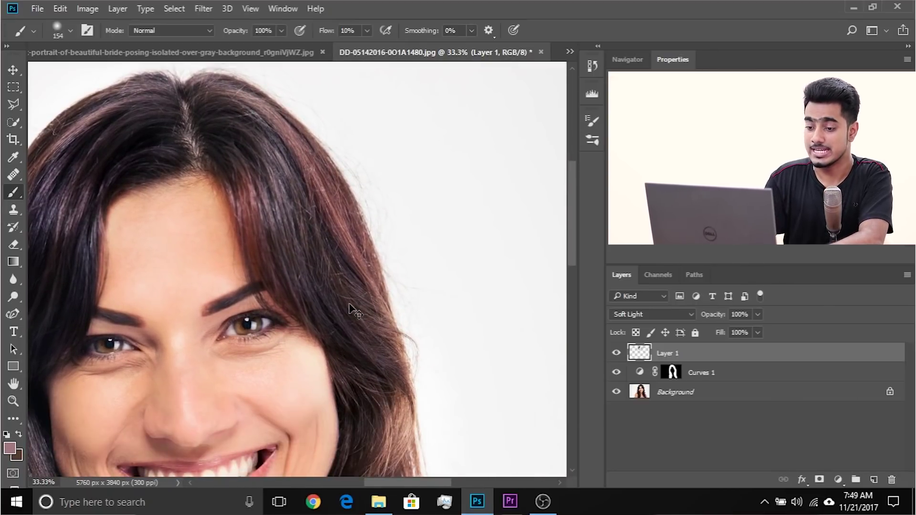
- Compare the portrait before and after by hiding and restoring all layers above the Background
key("ctrl+minus")
key("ctrl+minus")
left_click_drag(350, 304, 414, 268)
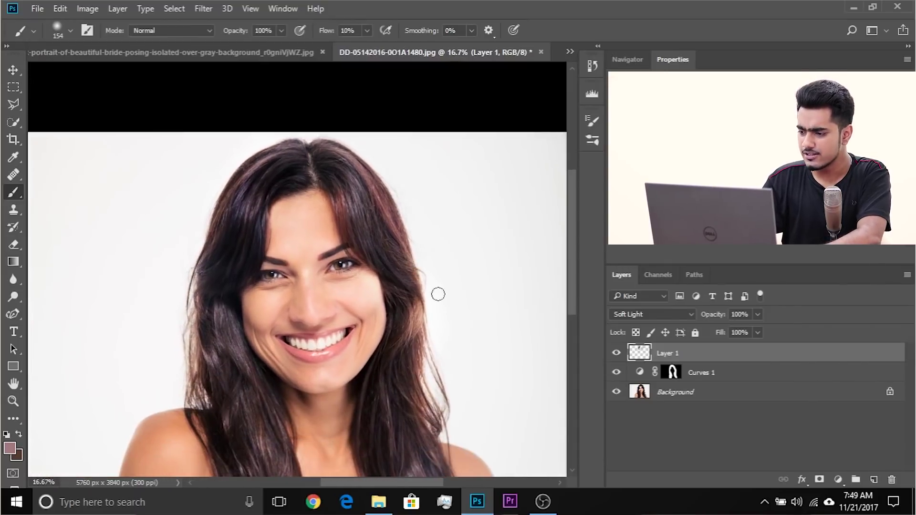
left_click(618, 393, "alt")
left_click(617, 393, "alt")
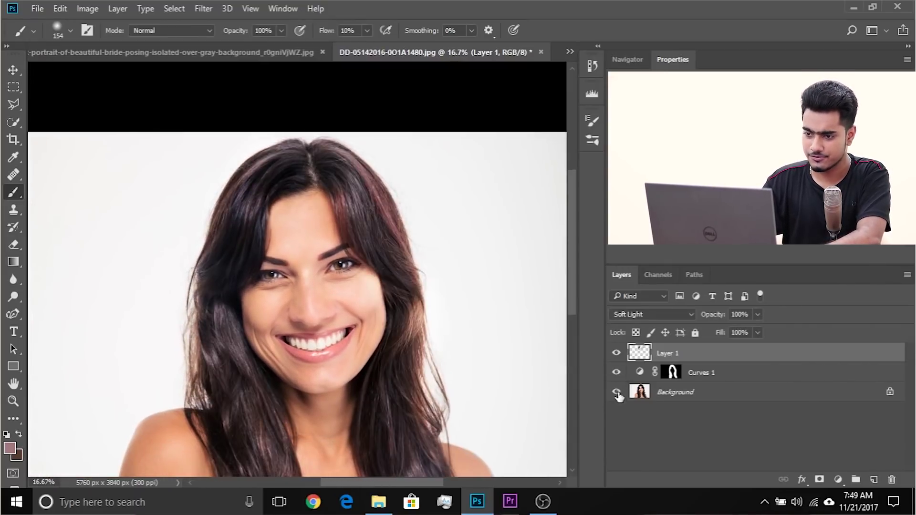
- Add a second Curves layer above Curves 1, pull its shadows down and move the black point inward to darken the image
left_click_drag(379, 352, 348, 156)
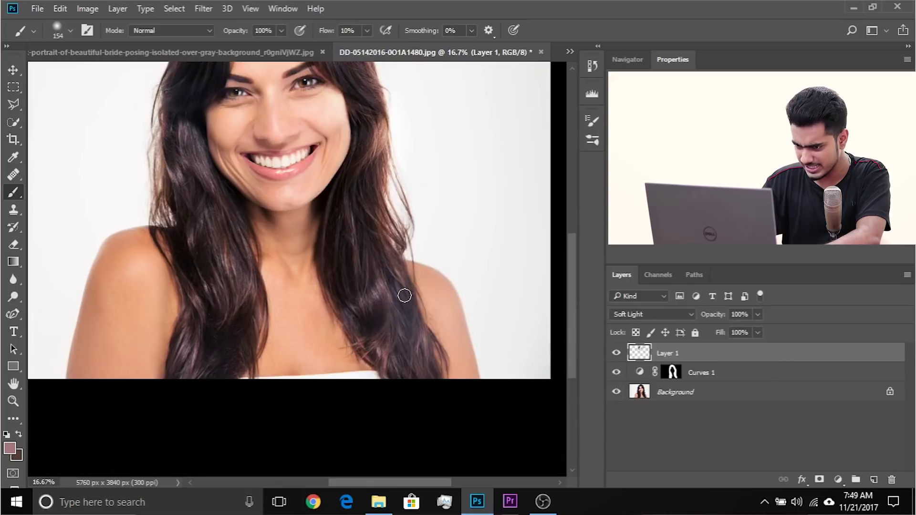
left_click(752, 378)
key("d")
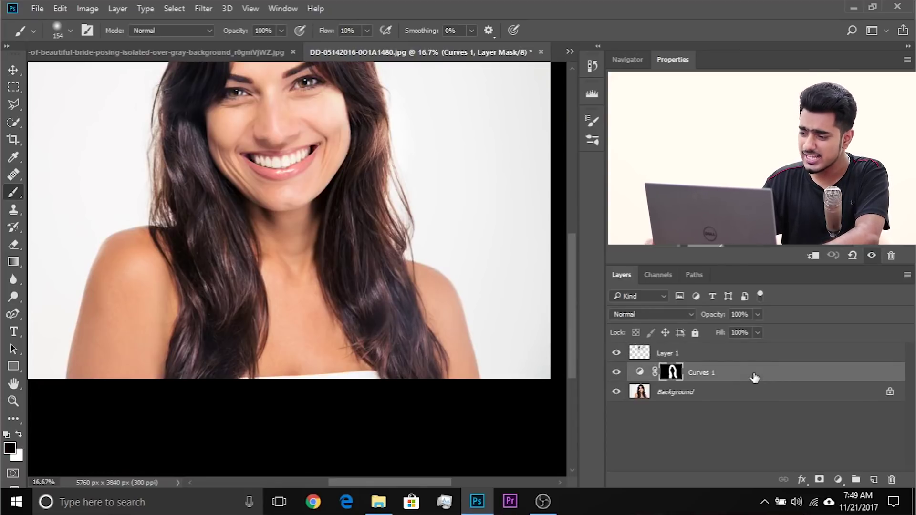
left_click(838, 480)
left_click(813, 275)
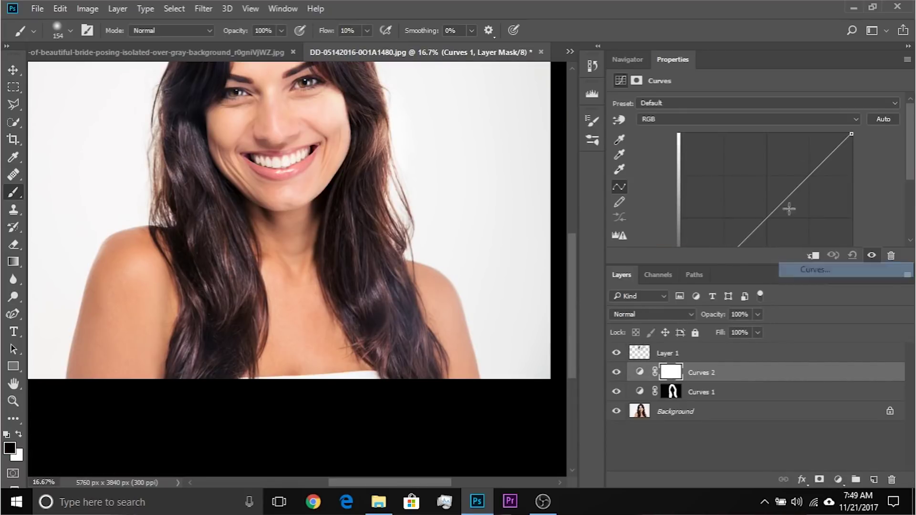
left_click_drag(719, 193, 725, 197)
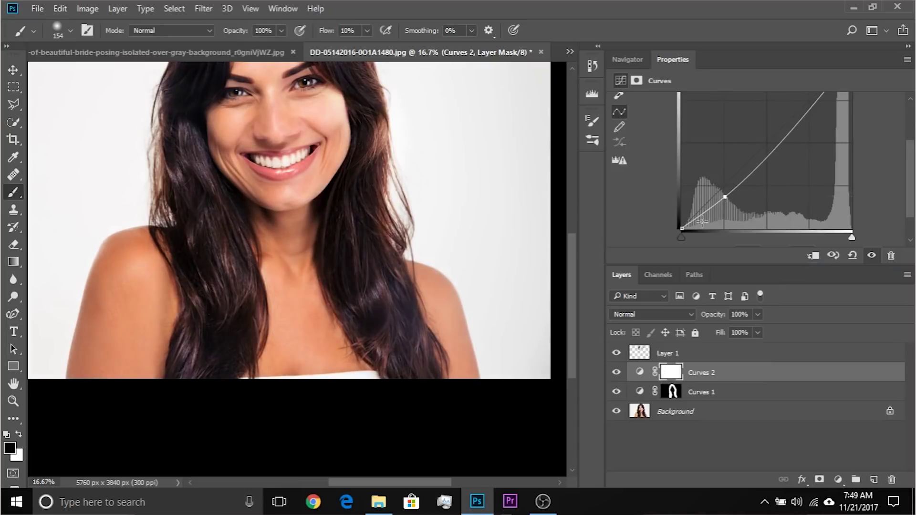
left_click_drag(684, 229, 697, 231)
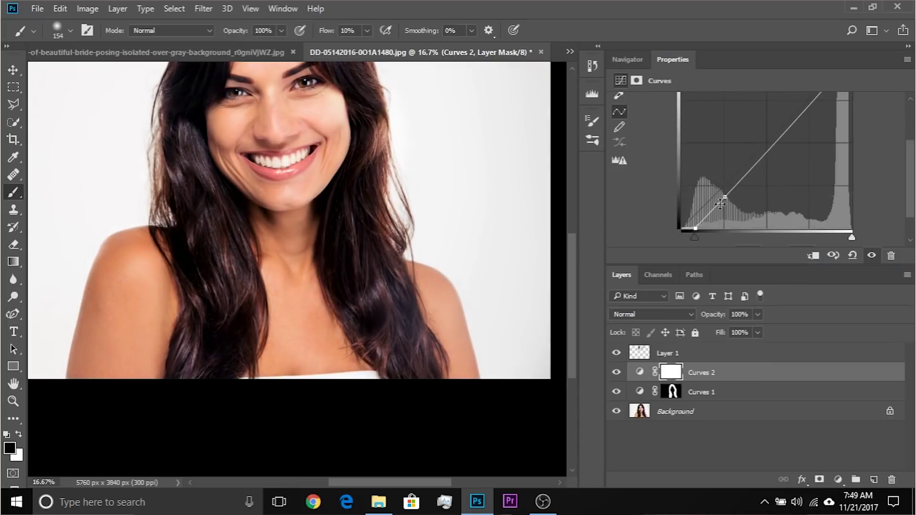
- Invert the Curves 2 mask to black and paint white over the lower hair on the image's right side with a 502 px brush
key("ctrl+i")
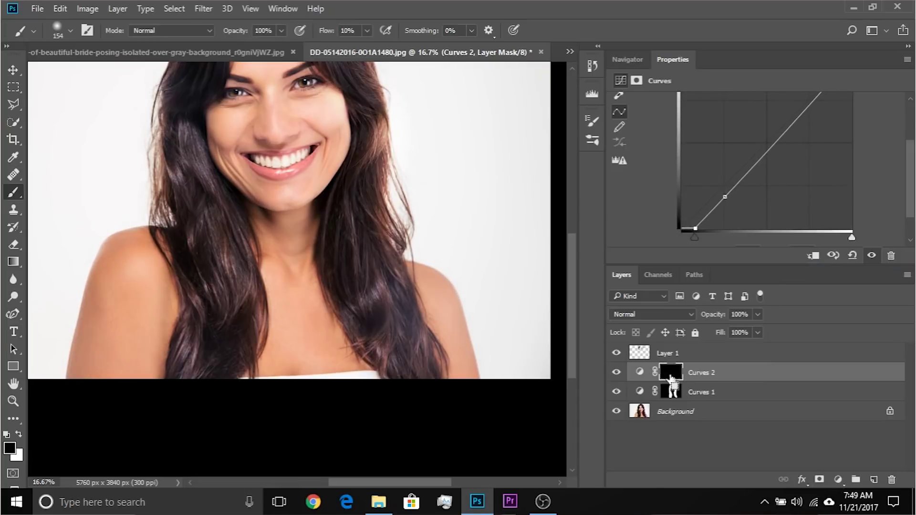
key("bracketright")
key("bracketright")
key("bracketright")
key("bracketright")
key("bracketright")
key("bracketright")
key("x")
mouse_move(384, 278)
left_mouse_down()
mouse_move(402, 353)
mouse_move(384, 343)
mouse_move(428, 363)
mouse_move(432, 382)
left_mouse_up()
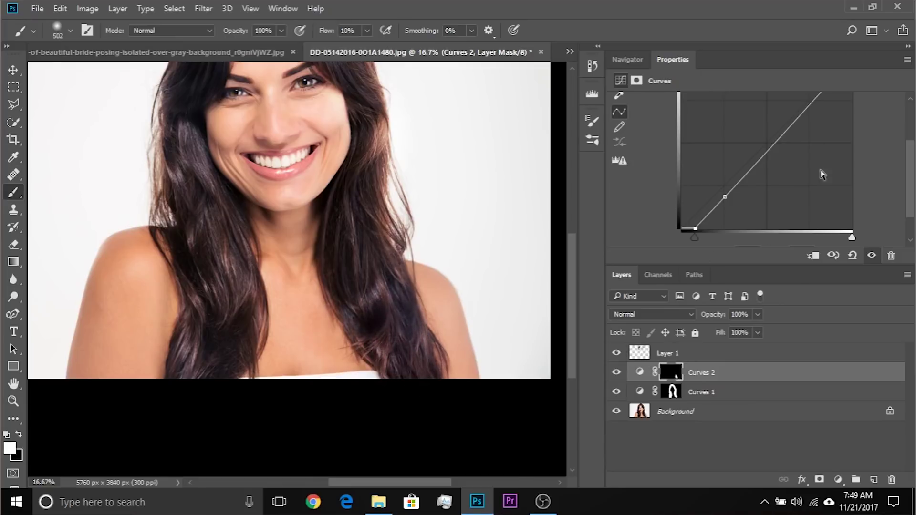
- Move the Curves 2 black point further inward and adjust its shadow point to deepen the painted hair
left_click_drag(696, 228, 702, 228)
left_click(728, 195)
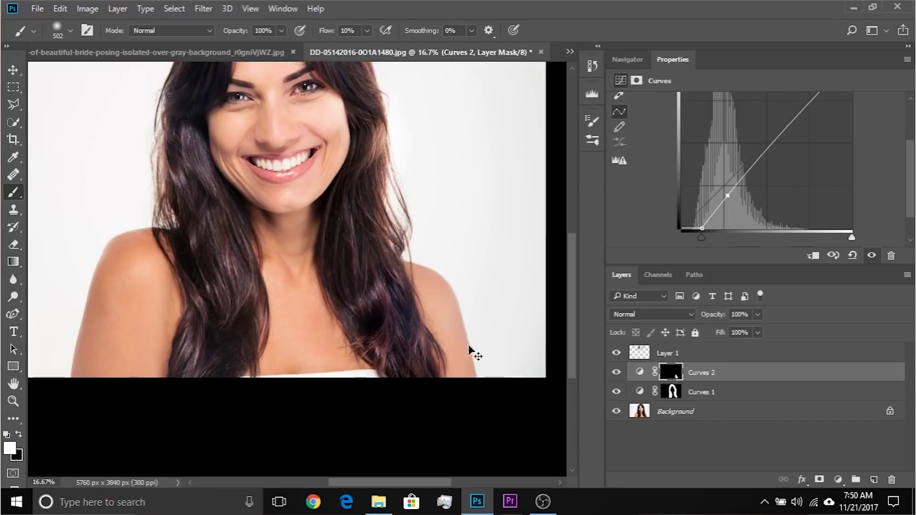
- Fit the whole portrait in view and make the Soft Light paint layer, Layer 1, active for more colouring
key("ctrl+minus")
left_click(670, 352)
left_click(309, 286, "alt")
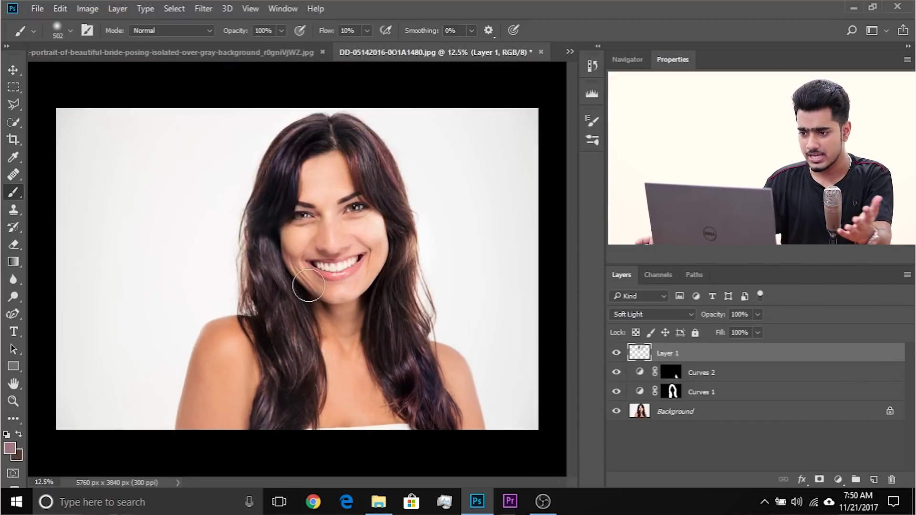